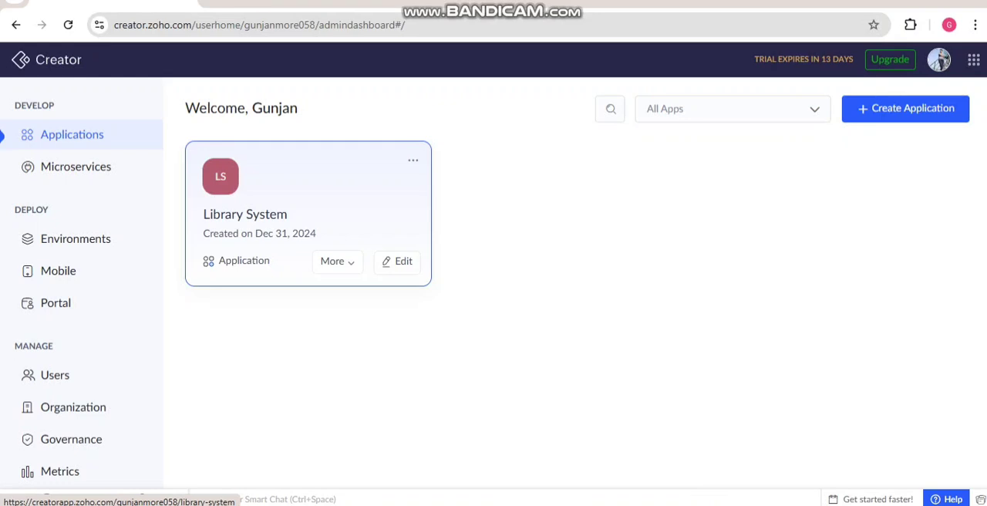
Step: Open the Library System application for editing and examine the fields of its Books form, including the Title and Author properties
{"action": "left_click", "coordinate": [308, 213]}
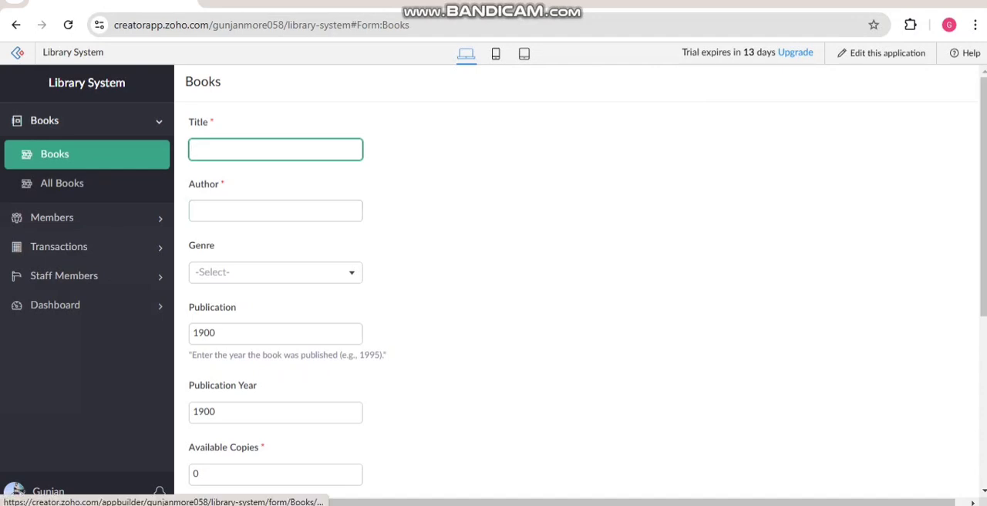
{"action": "left_click", "coordinate": [881, 53]}
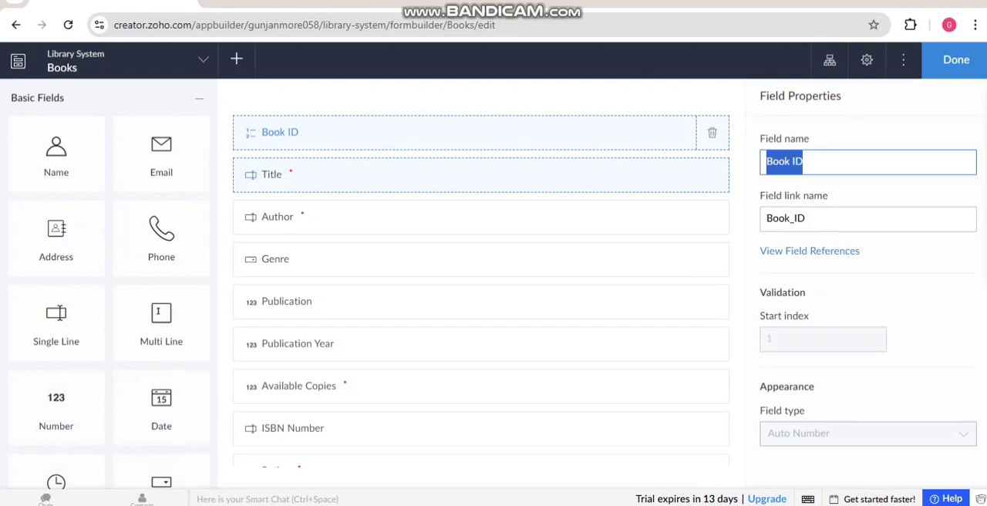
{"action": "left_click", "coordinate": [480, 175]}
{"action": "left_click", "coordinate": [481, 218]}
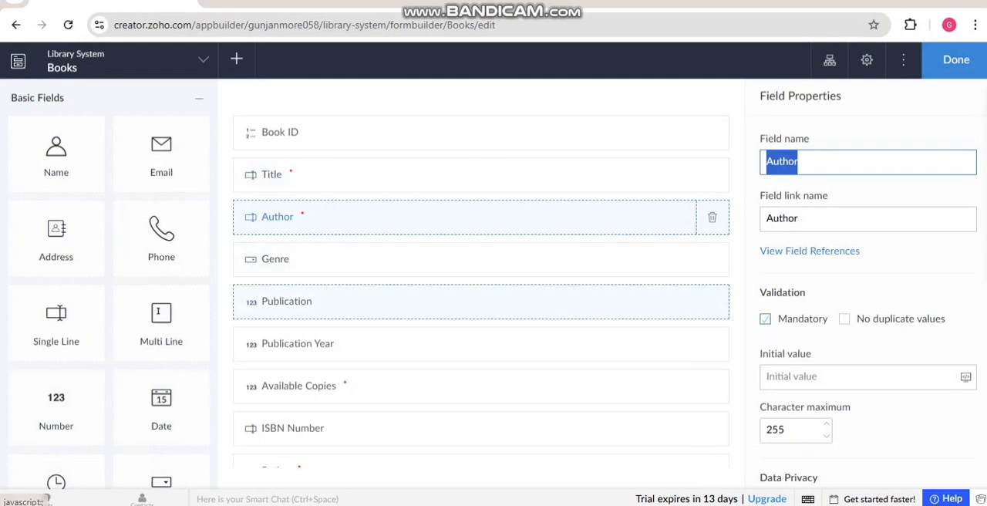
{"action": "scroll", "coordinate": [480, 301], "scroll_direction": "down", "scroll_amount": 1}
{"action": "scroll", "coordinate": [481, 301], "scroll_direction": "up", "scroll_amount": 1}
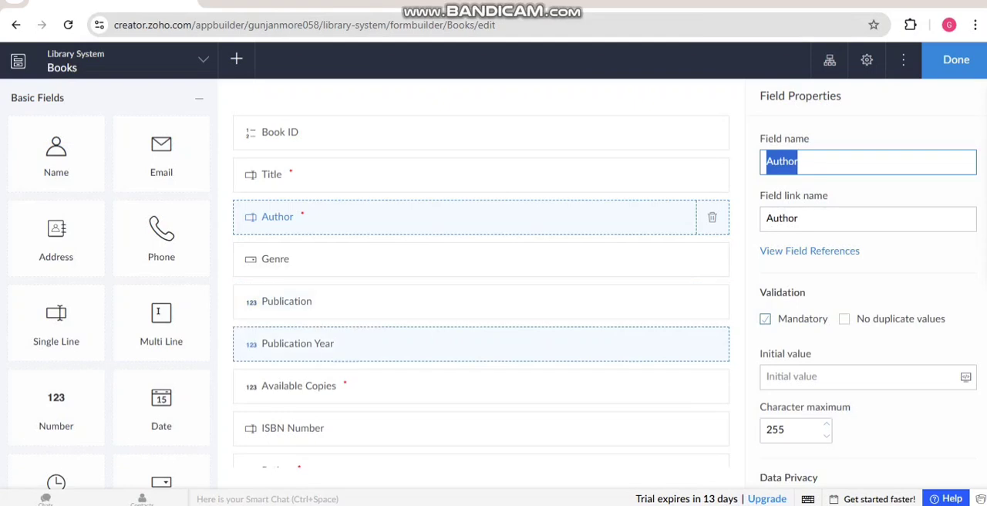
{"action": "scroll", "coordinate": [481, 309], "scroll_direction": "down", "scroll_amount": 5}
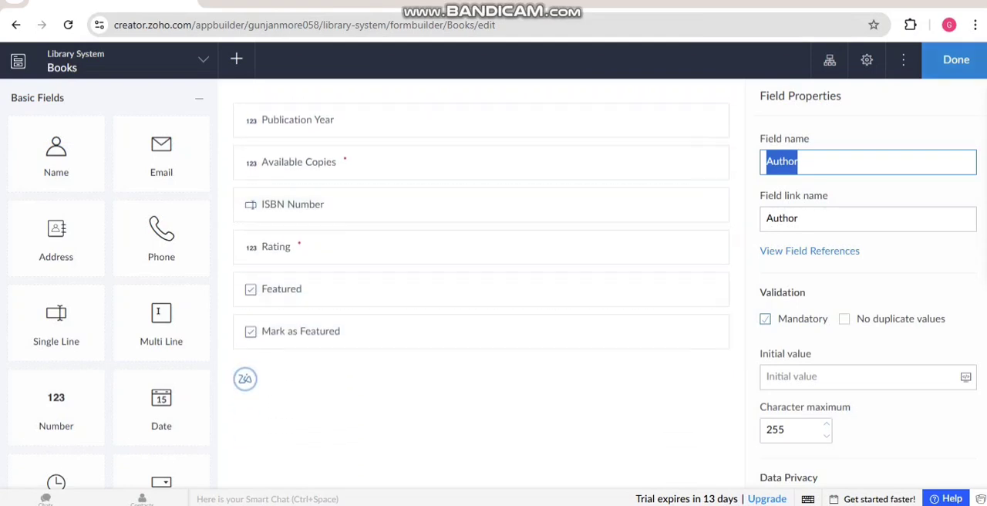
Step: Finish editing the Books form, access the live application and look over the blank book entry form
{"action": "left_click", "coordinate": [955, 60]}
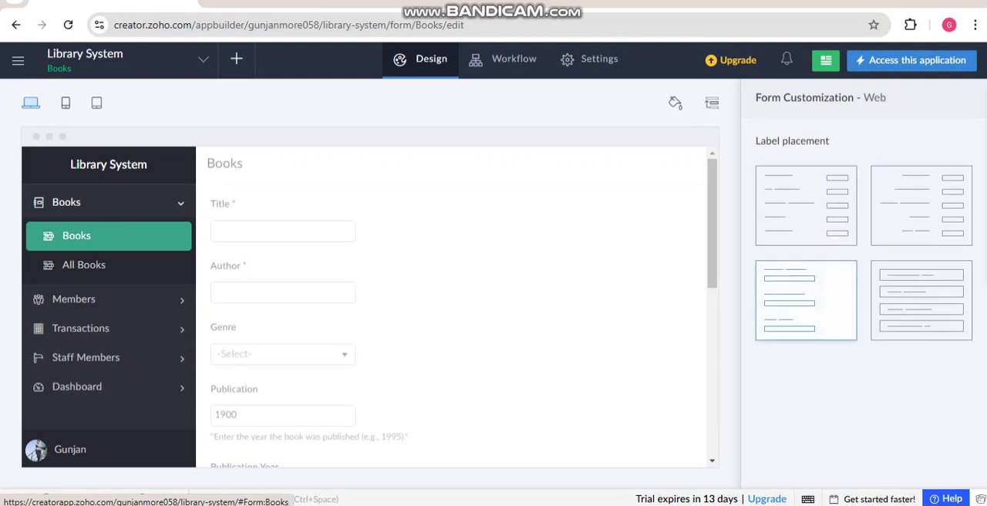
{"action": "left_click", "coordinate": [912, 60]}
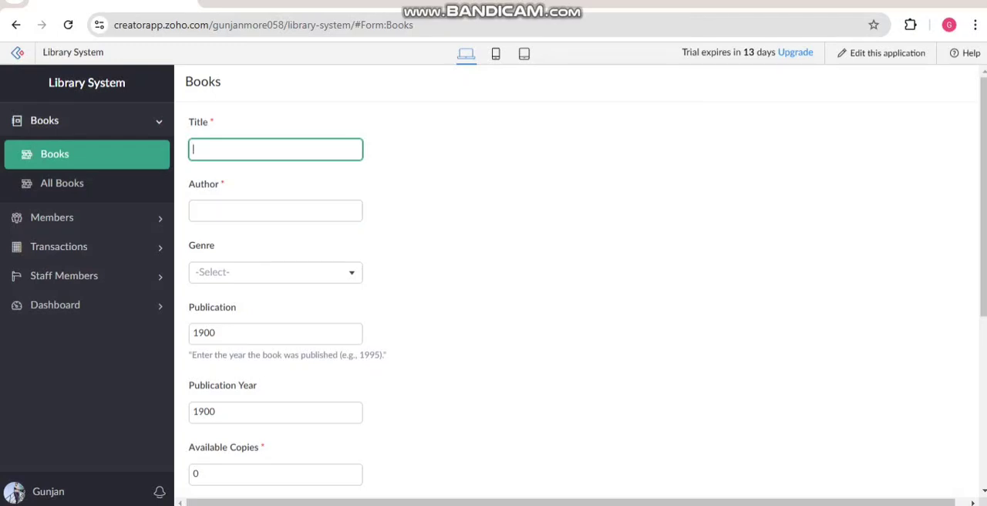
{"action": "scroll", "coordinate": [276, 210], "scroll_direction": "down", "scroll_amount": 2}
{"action": "scroll", "coordinate": [276, 211], "scroll_direction": "up", "scroll_amount": 2}
Step: Enter the book title "Two States" and the author "Mr chetan bhagat" in the Books form
{"action": "type", "text": "Two States"}
{"action": "key", "text": "Tab"}
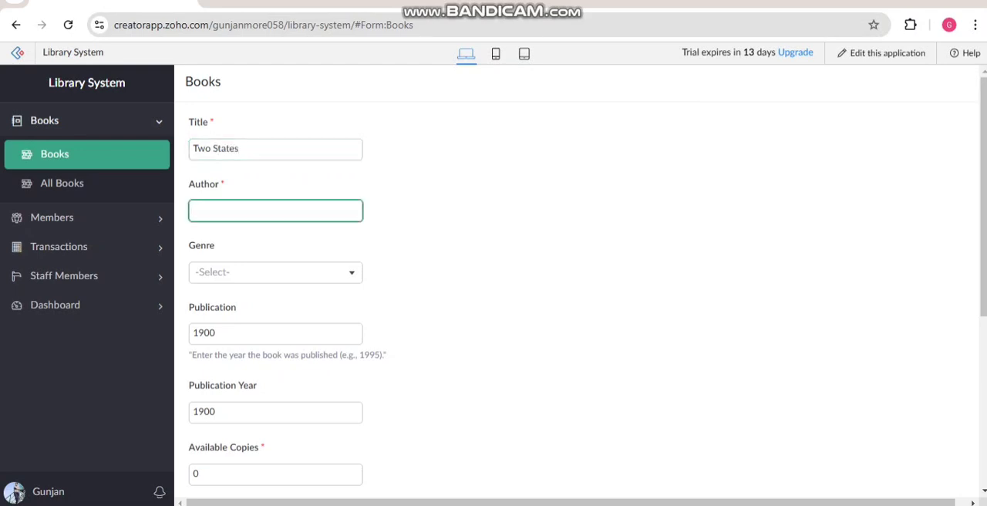
{"action": "type", "text": "Mr chetan bhagat"}
{"action": "key", "text": "Tab"}
Step: Choose Fiction as the book's genre and set its Publication value to 2001
{"action": "left_click", "coordinate": [275, 272]}
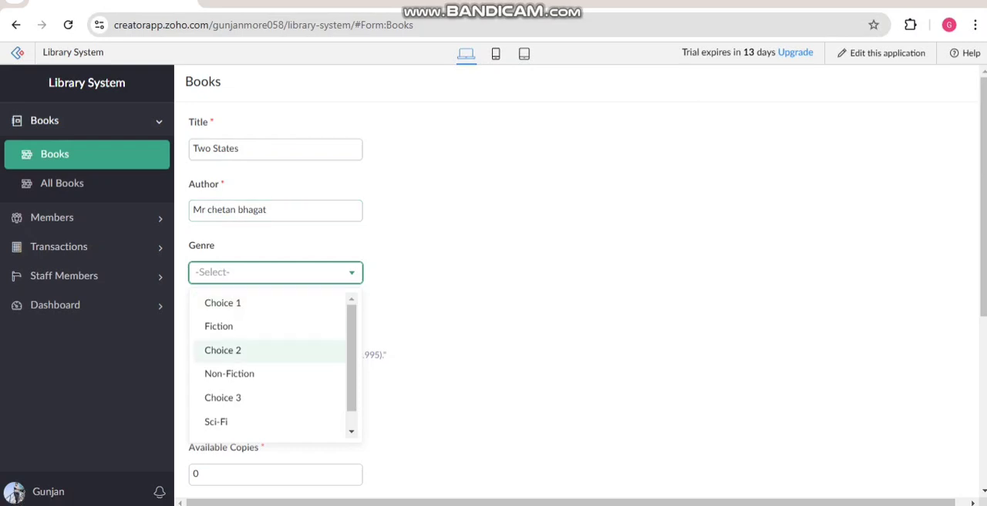
{"action": "scroll", "coordinate": [270, 341], "scroll_direction": "down", "scroll_amount": 1}
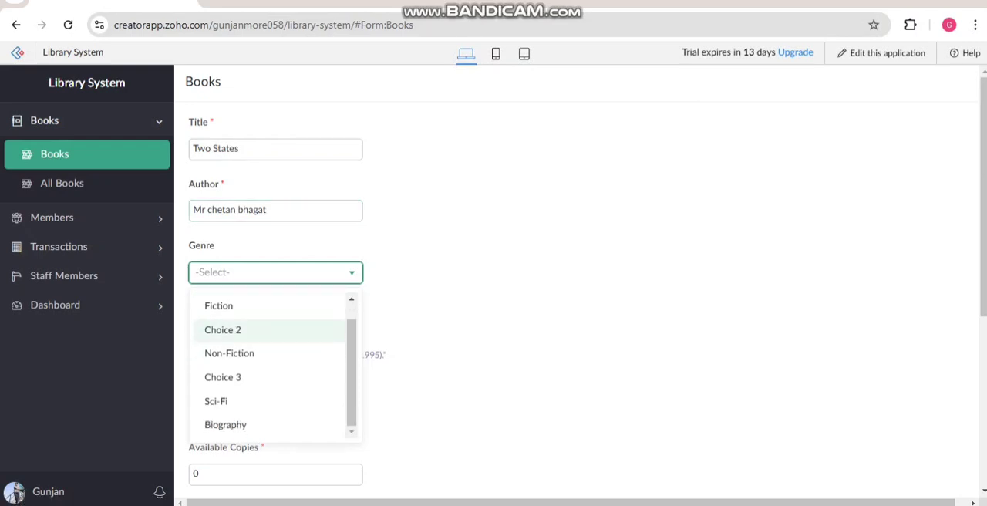
{"action": "left_click", "coordinate": [239, 306]}
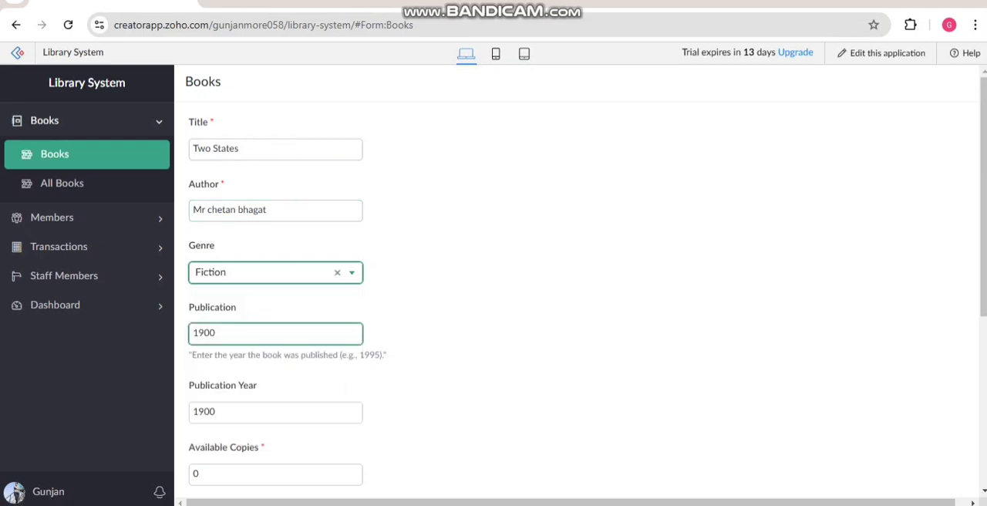
{"action": "key", "text": "BackSpace"}
{"action": "key", "text": "BackSpace"}
{"action": "key", "text": "BackSpace"}
{"action": "key", "text": "BackSpace"}
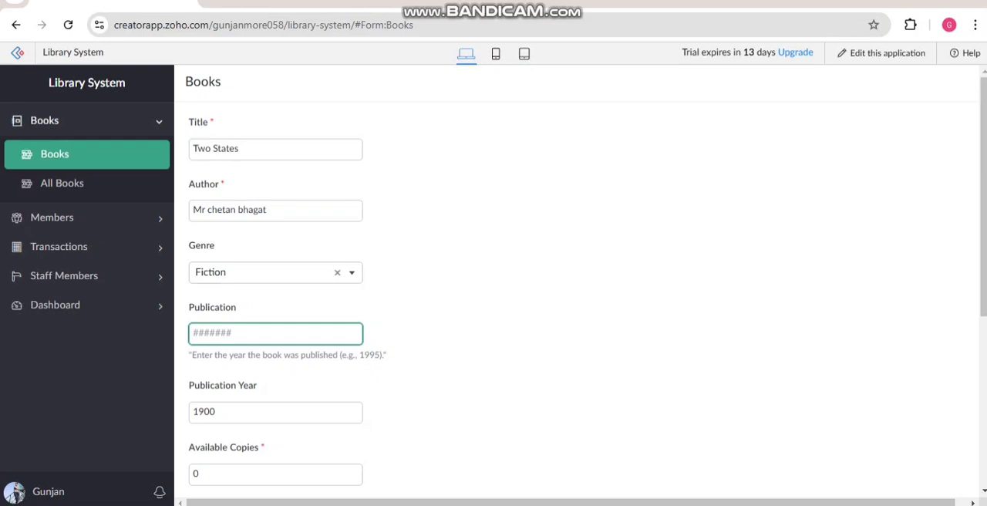
{"action": "type", "text": "2001"}
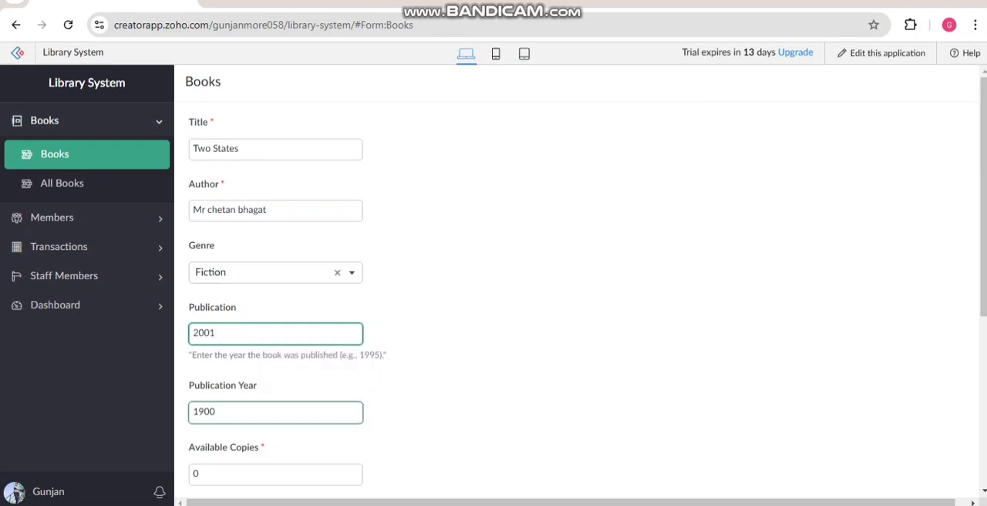
Step: Set the book's Publication Year to 2002 and its Available Copies to 5
{"action": "left_click", "coordinate": [251, 412]}
{"action": "key", "text": "BackSpace"}
{"action": "key", "text": "BackSpace"}
{"action": "key", "text": "BackSpace"}
{"action": "key", "text": "BackSpace"}
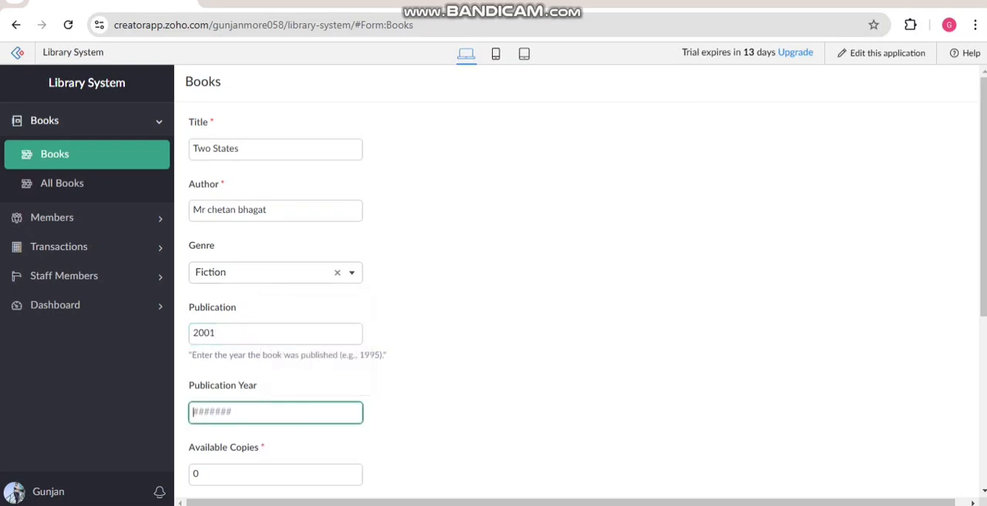
{"action": "type", "text": "2002"}
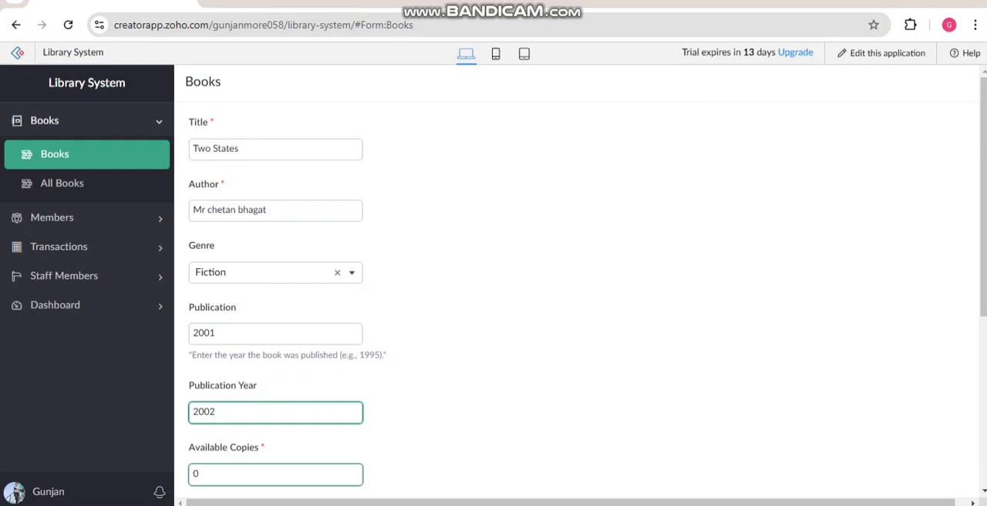
{"action": "scroll", "coordinate": [493, 309], "scroll_direction": "down", "scroll_amount": 3}
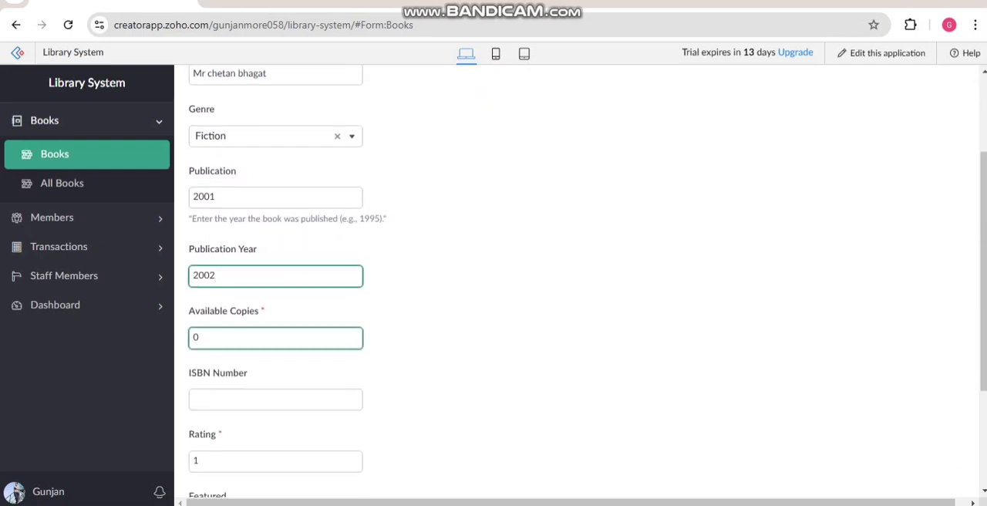
{"action": "key", "text": "BackSpace"}
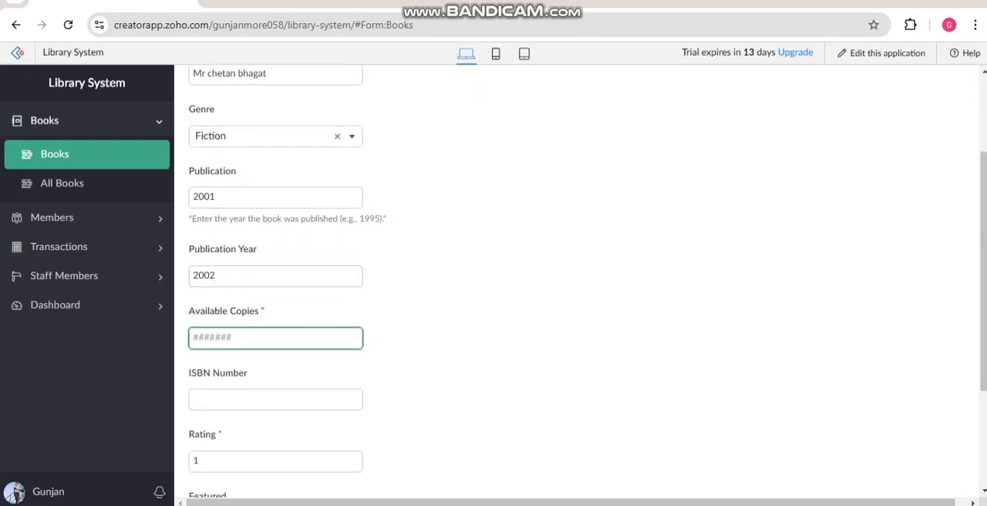
{"action": "type", "text": "5"}
{"action": "key", "text": "Tab"}
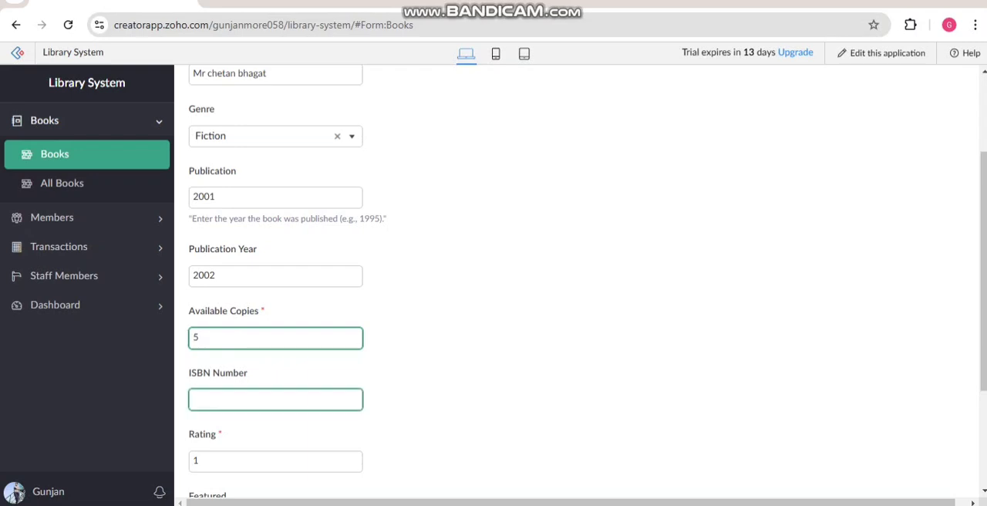
Step: Enter 12345 as the book's ISBN Number and set its Rating to 4
{"action": "type", "text": "12345"}
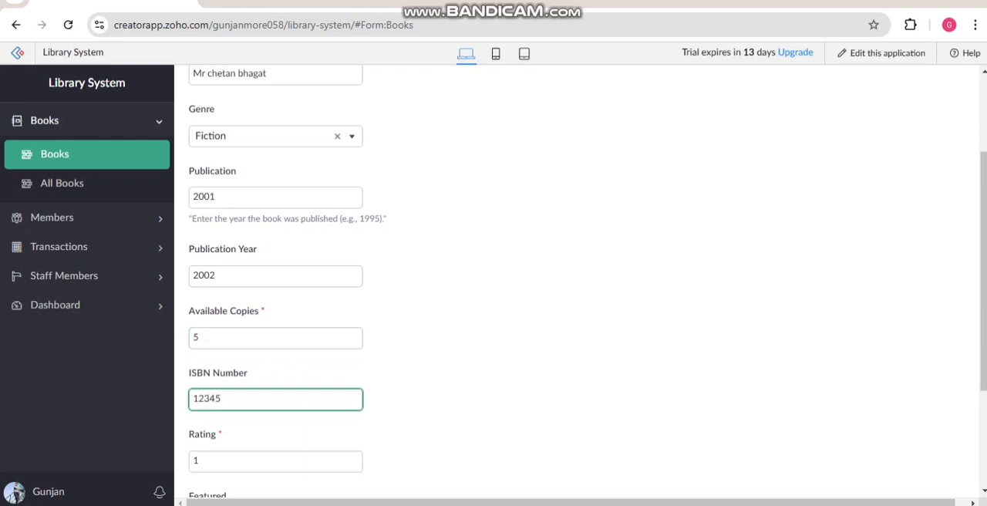
{"action": "scroll", "coordinate": [494, 286], "scroll_direction": "down", "scroll_amount": 1}
{"action": "key", "text": "Tab"}
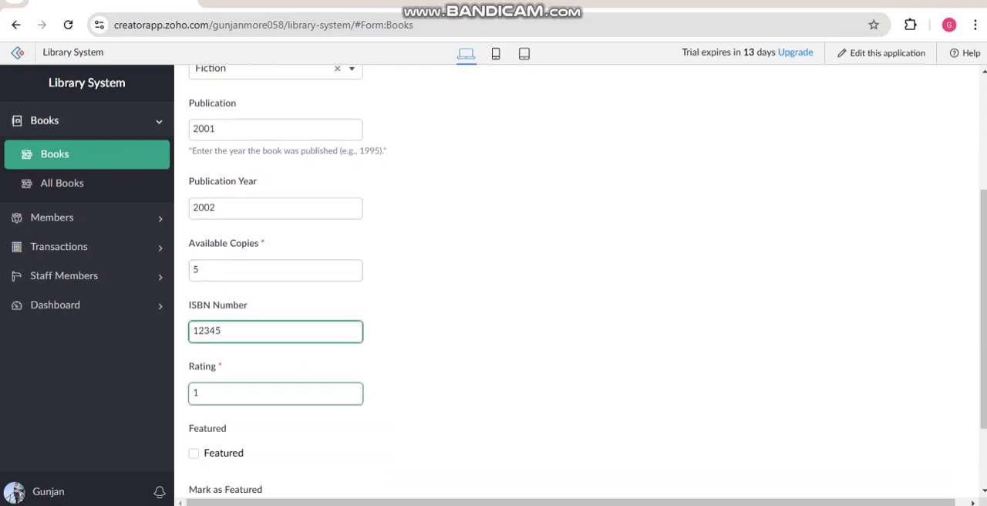
{"action": "type", "text": "1"}
{"action": "key", "text": "BackSpace"}
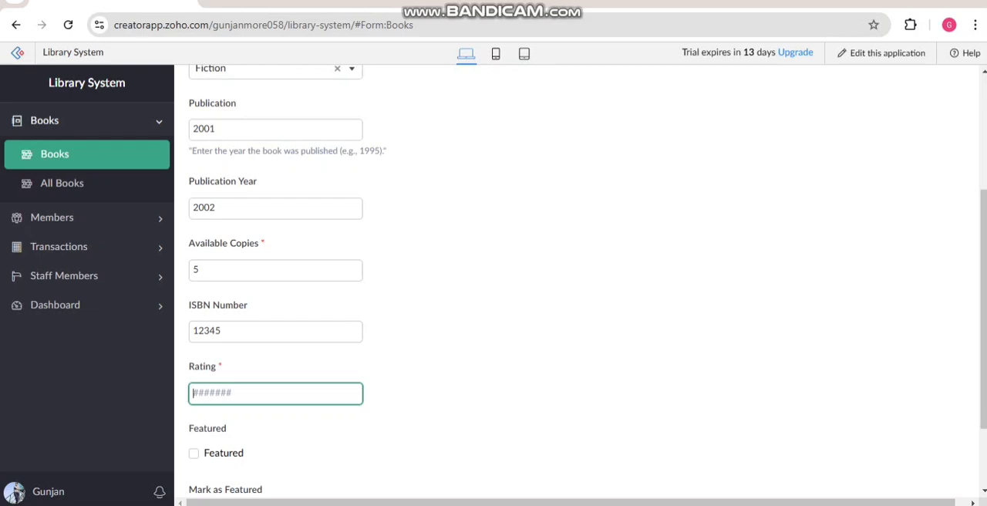
{"action": "type", "text": "4"}
Step: Tick both the Featured and Marked as Featured options, then try to submit the book record
{"action": "scroll", "coordinate": [579, 286], "scroll_direction": "down", "scroll_amount": 2}
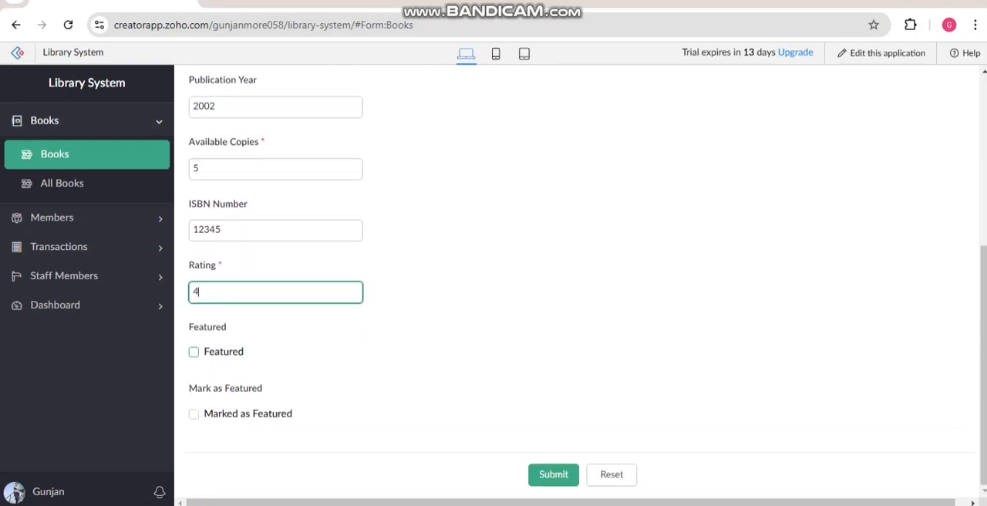
{"action": "left_click", "coordinate": [193, 352]}
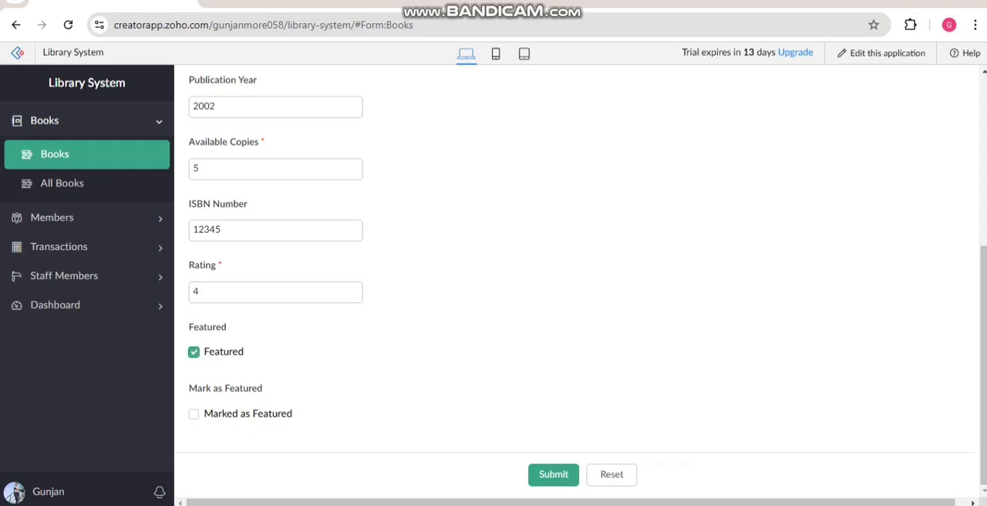
{"action": "left_click", "coordinate": [193, 414]}
{"action": "left_click", "coordinate": [554, 474]}
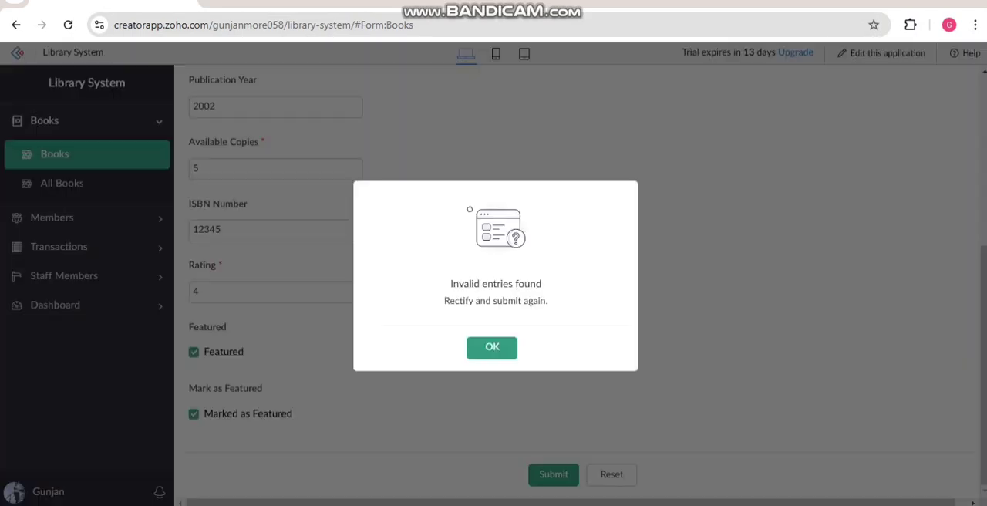
{"action": "left_click", "coordinate": [492, 347]}
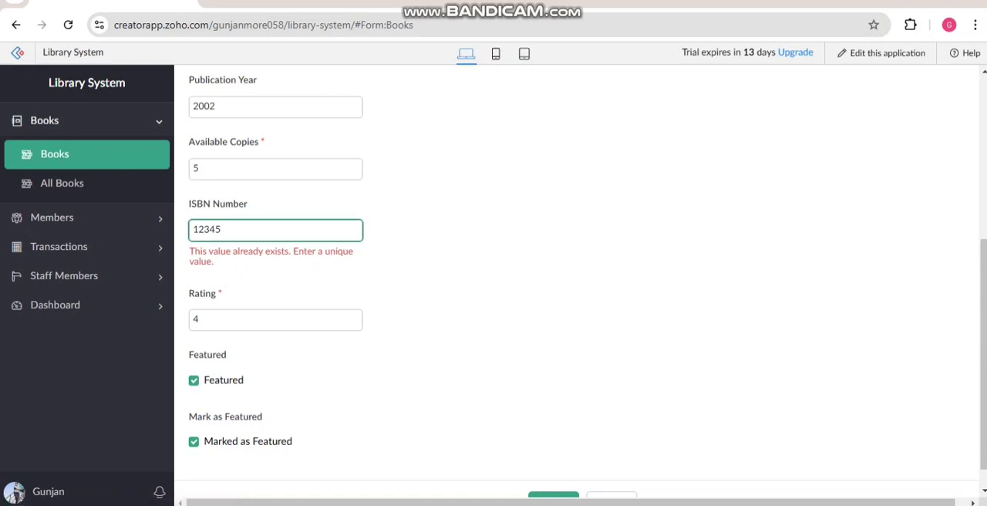
Step: Change the book's ISBN Number to 123456778 and submit the book record again
{"action": "scroll", "coordinate": [492, 347], "scroll_direction": "up", "scroll_amount": 1}
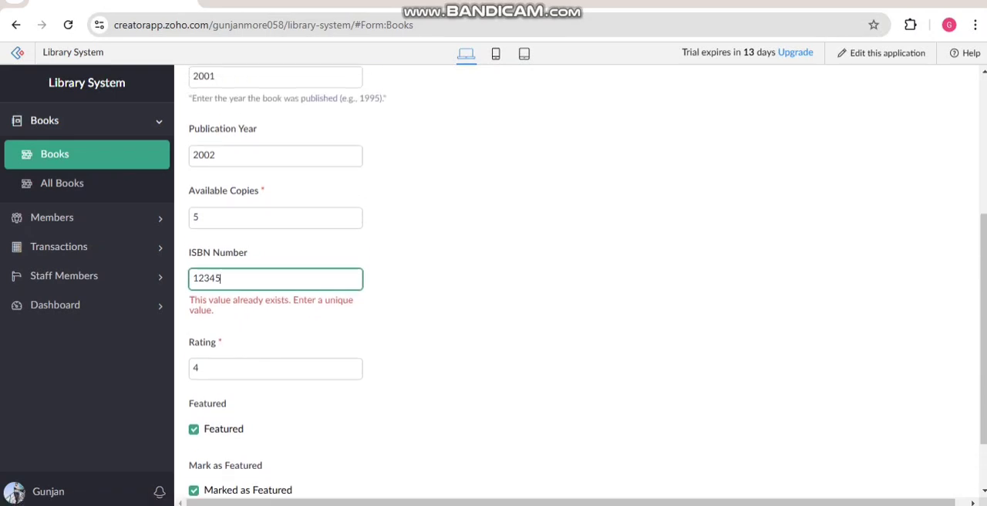
{"action": "type", "text": "6778"}
{"action": "scroll", "coordinate": [578, 308], "scroll_direction": "down", "scroll_amount": 1}
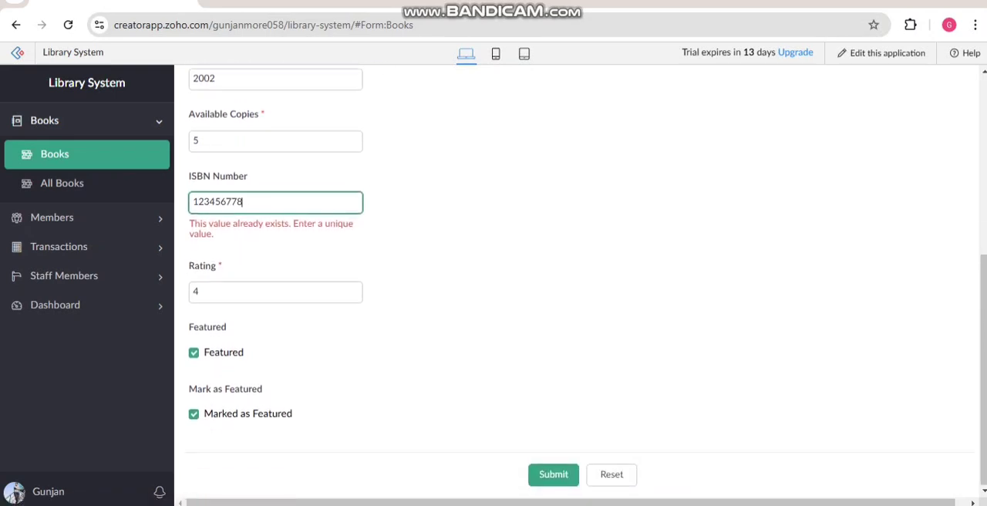
{"action": "key", "text": "Return"}
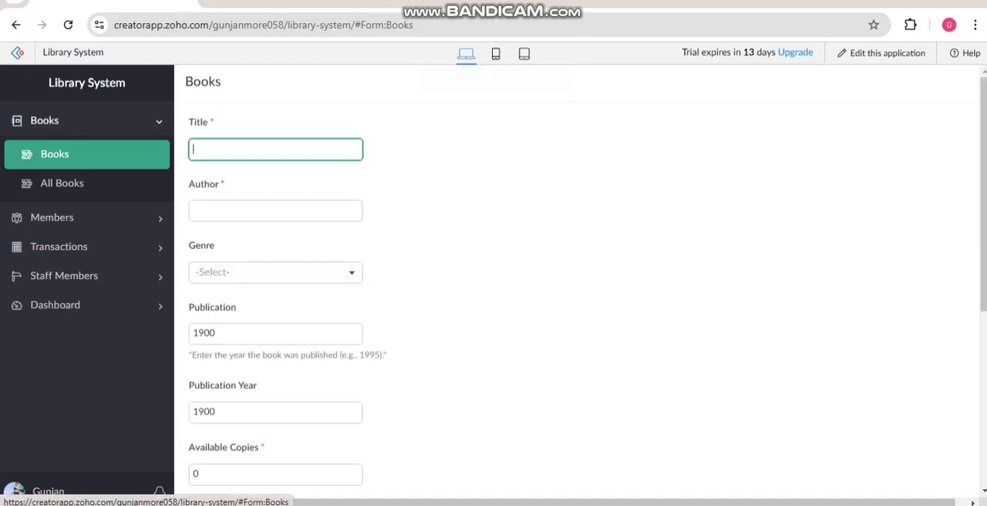
Step: View the full details of the new Two States record in the All Books report, then close them
{"action": "left_click", "coordinate": [61, 183]}
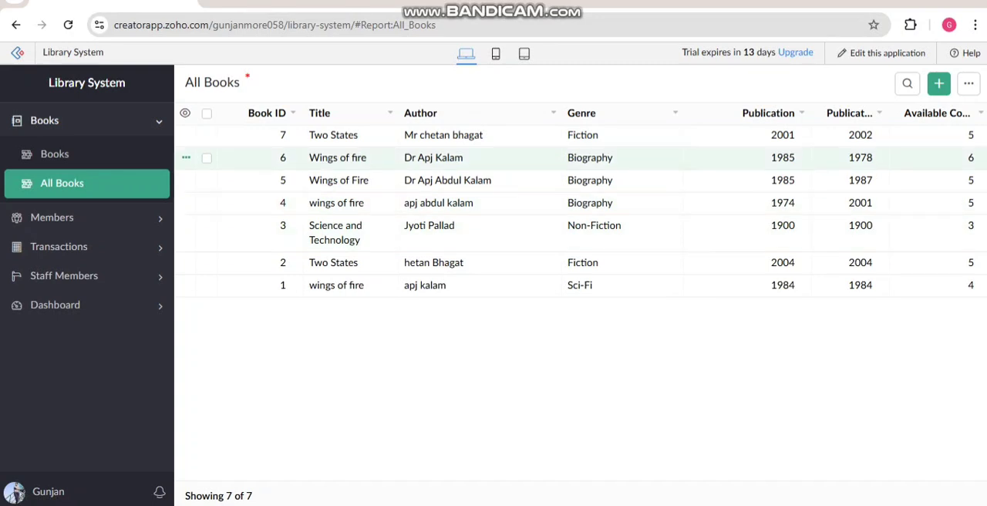
{"action": "left_click", "coordinate": [432, 135]}
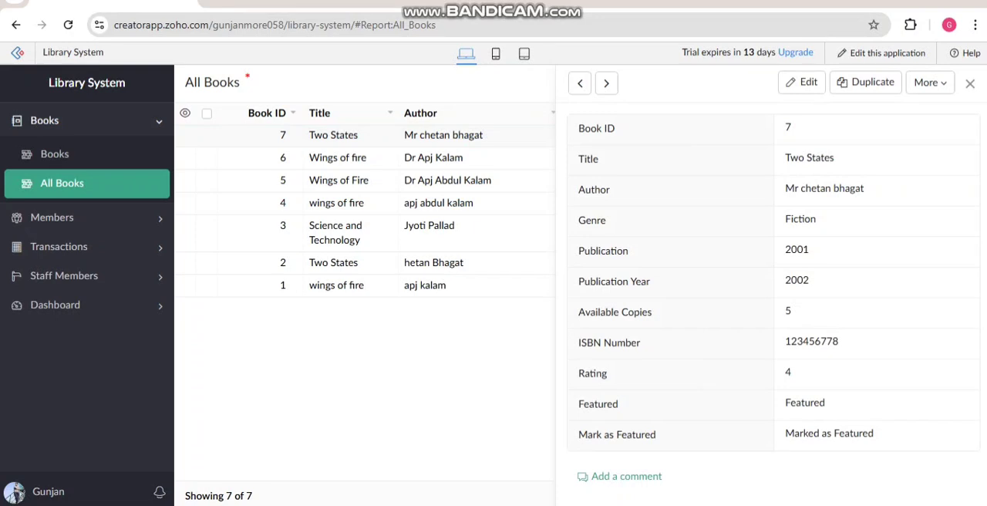
{"action": "left_click", "coordinate": [970, 83]}
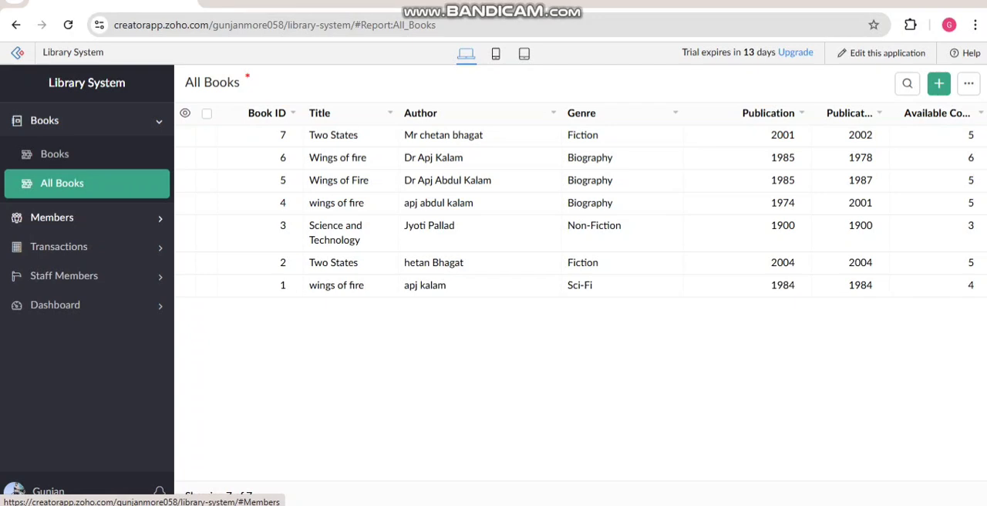
Step: View the All Members report, then open the blank Members entry form
{"action": "left_click", "coordinate": [52, 217]}
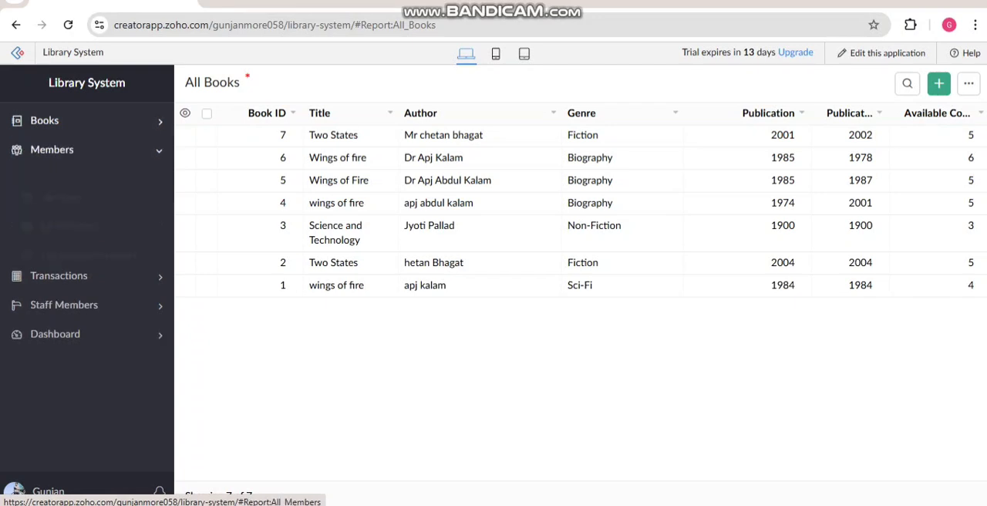
{"action": "left_click", "coordinate": [69, 212]}
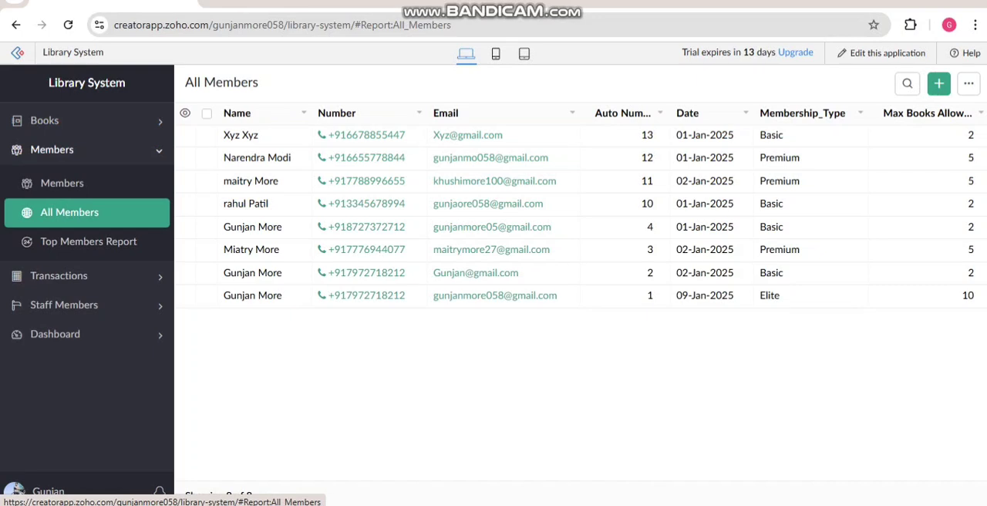
{"action": "left_click", "coordinate": [69, 212]}
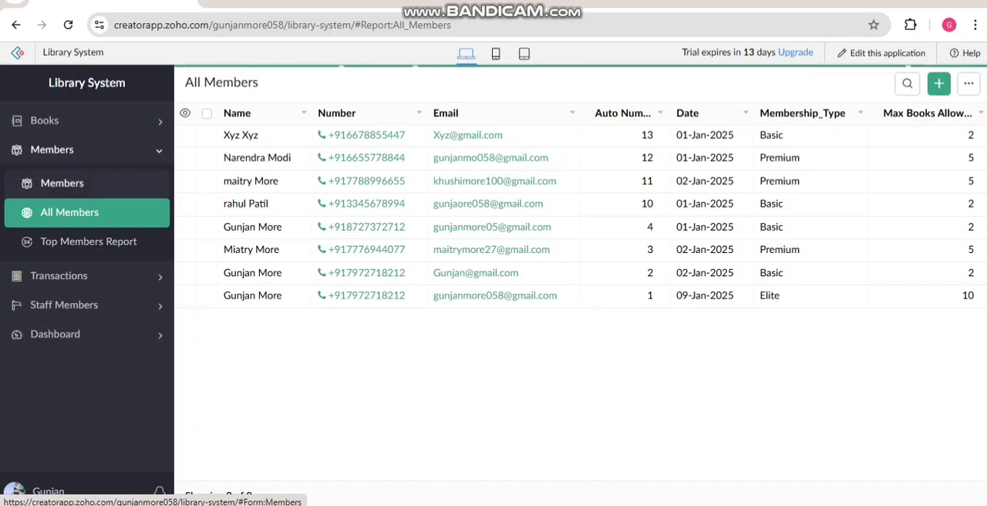
{"action": "left_click", "coordinate": [61, 183]}
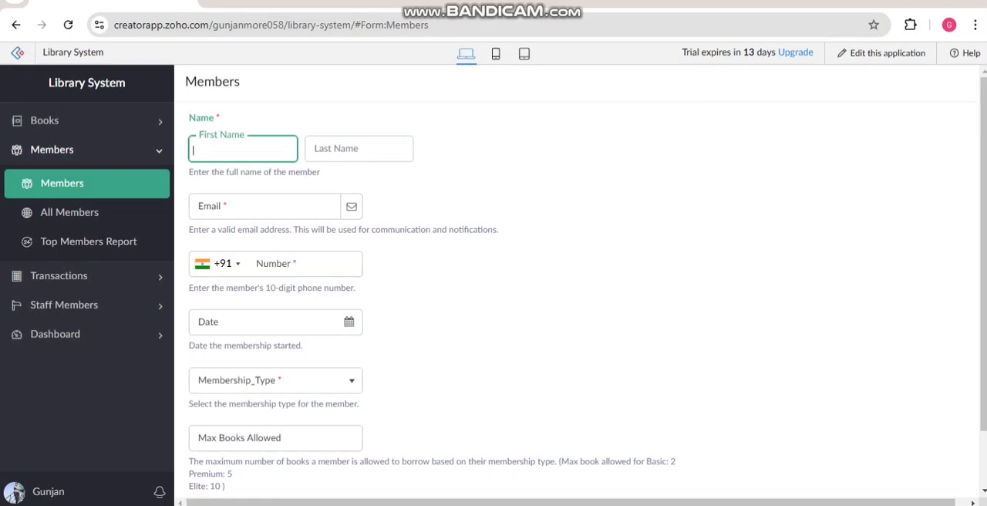
Step: Enter the new member's first and last name in the Members form
{"action": "left_click", "coordinate": [243, 149]}
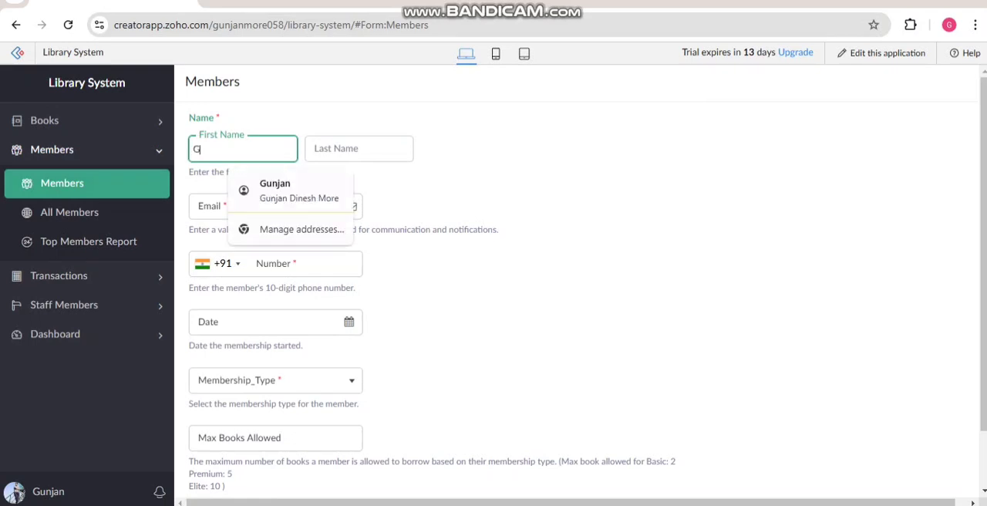
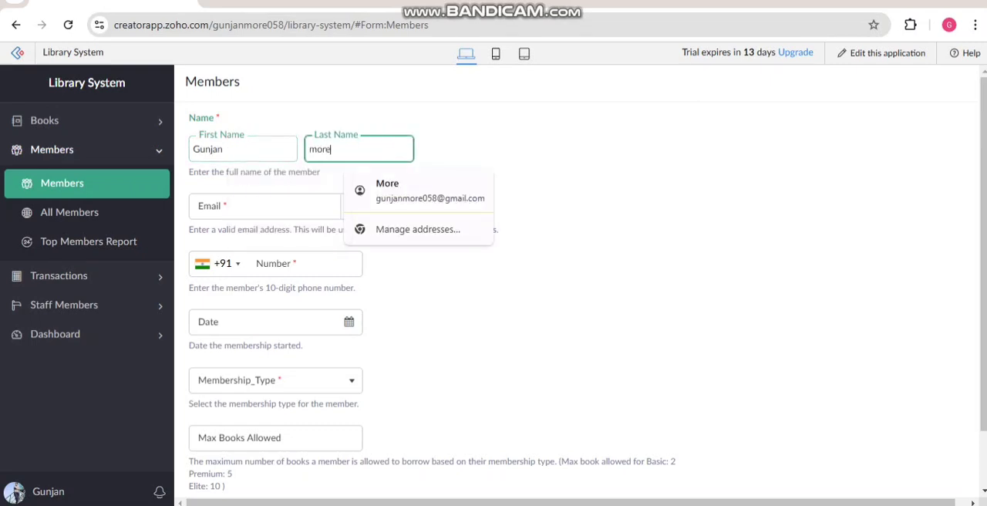
Step: Fill in the new member's email address
{"action": "left_click", "coordinate": [263, 207]}
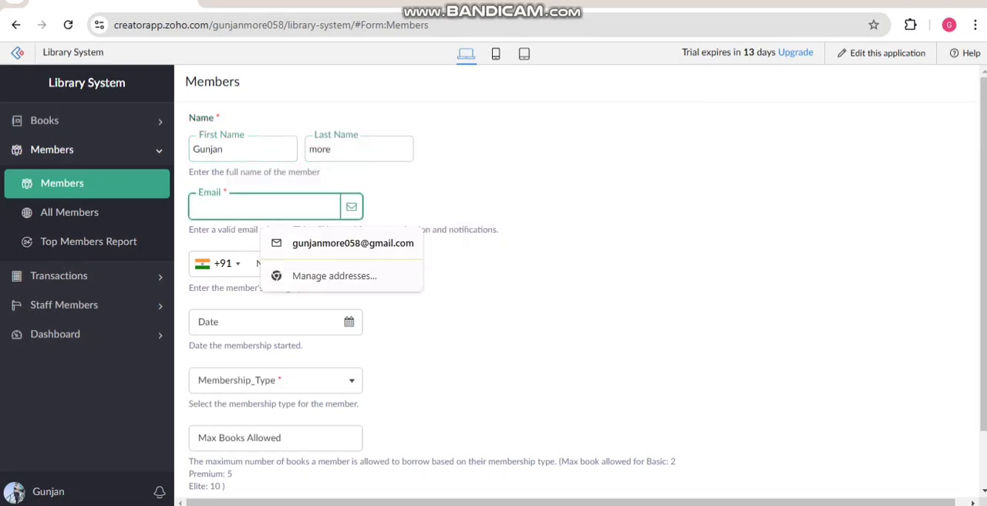
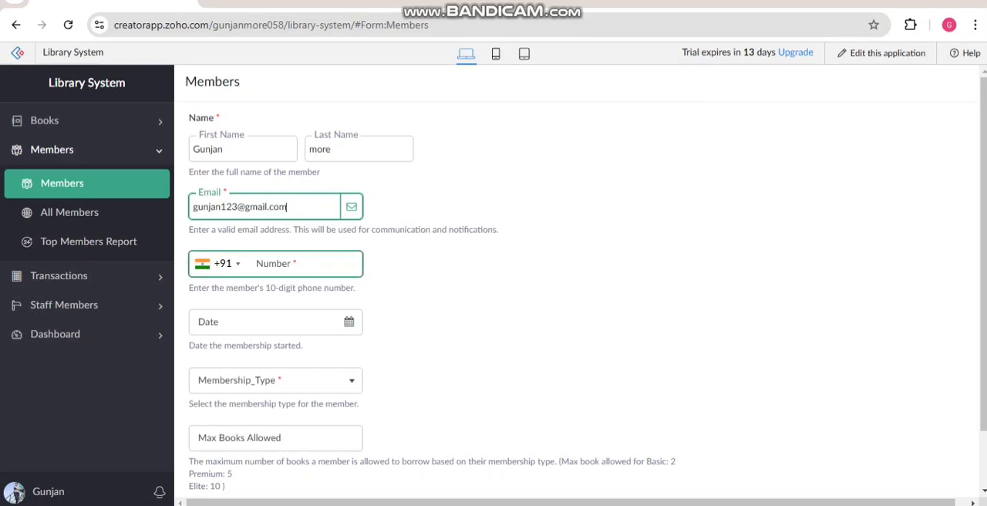
Step: Enter the member's 10-digit phone number and set the membership start date to 01-Jan-2025
{"action": "left_click", "coordinate": [270, 264]}
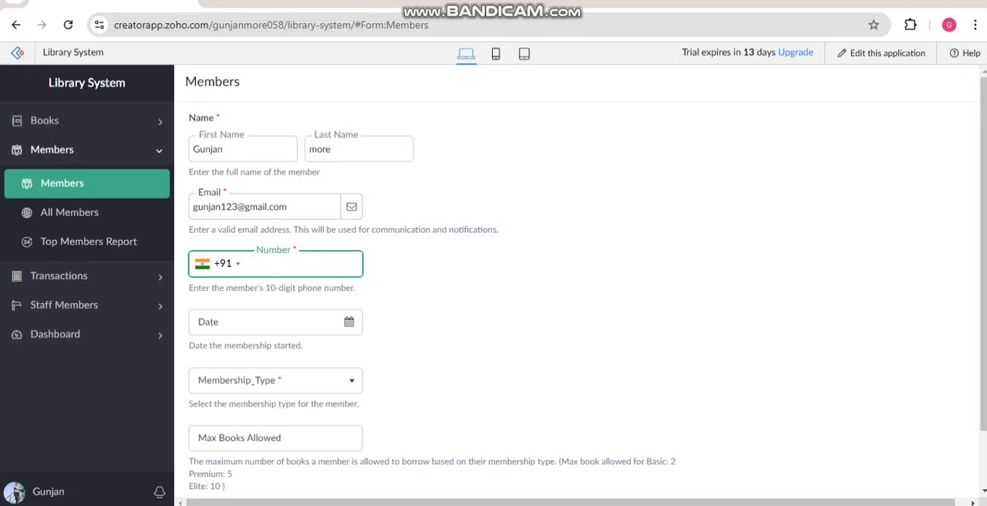
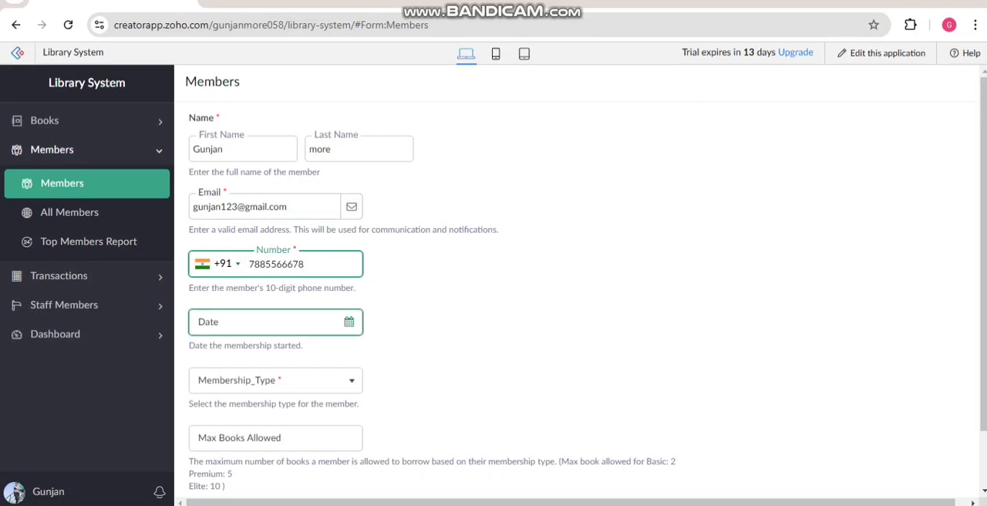
{"action": "left_click", "coordinate": [275, 323]}
{"action": "left_click", "coordinate": [288, 158]}
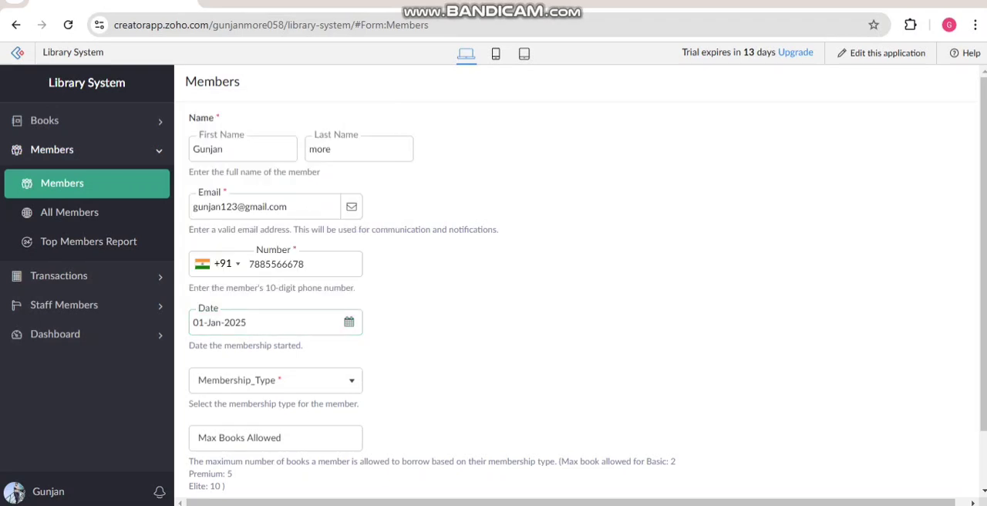
Step: Set the membership type to Basic and submit the member record
{"action": "left_click", "coordinate": [275, 380]}
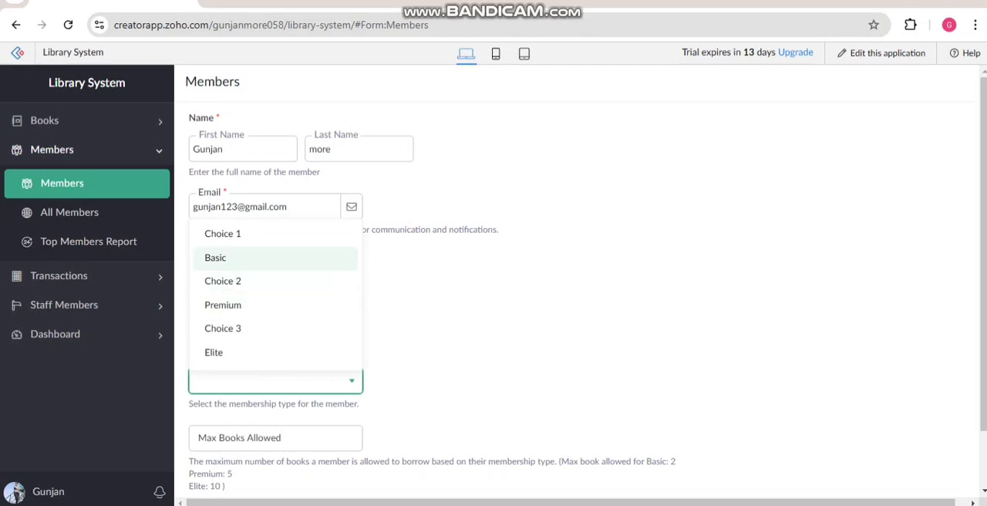
{"action": "left_click", "coordinate": [224, 257]}
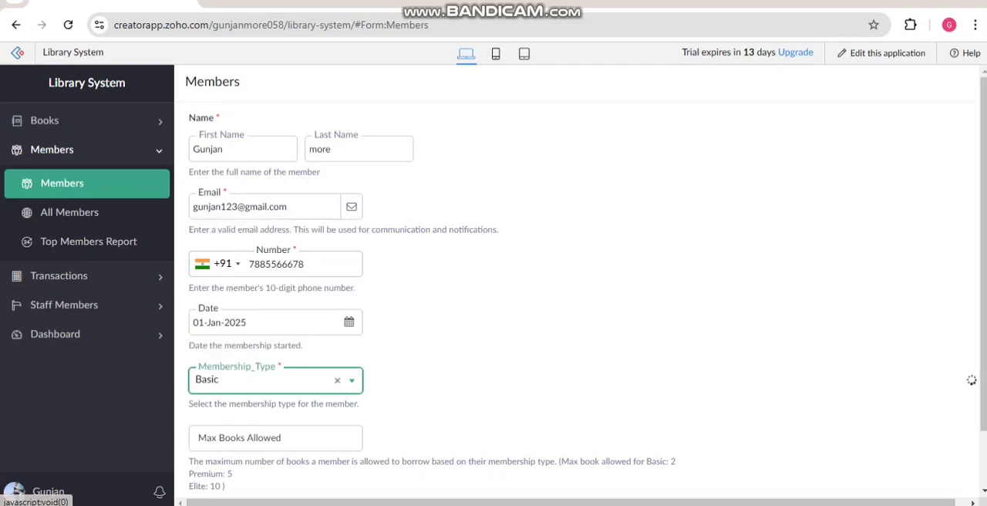
{"action": "scroll", "coordinate": [577, 285], "scroll_direction": "down", "scroll_amount": 1}
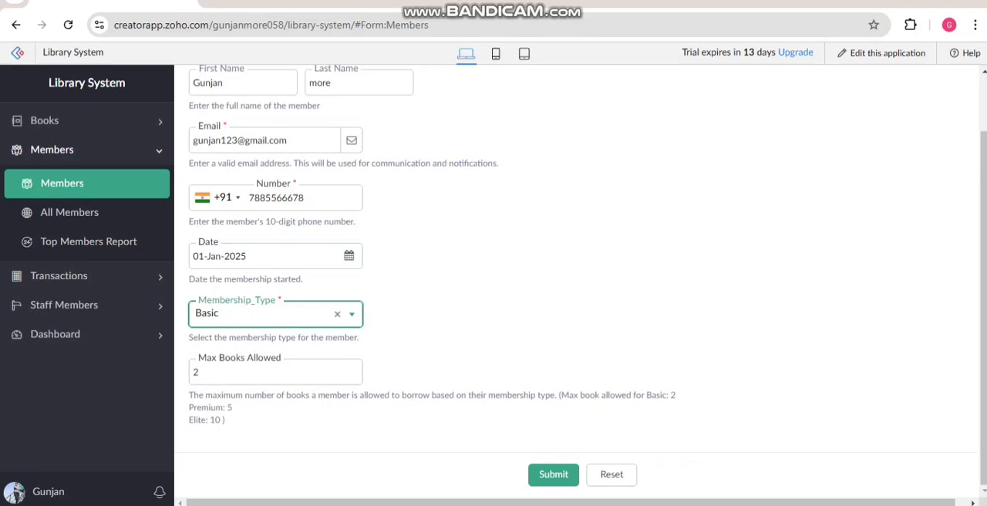
{"action": "left_click", "coordinate": [553, 474]}
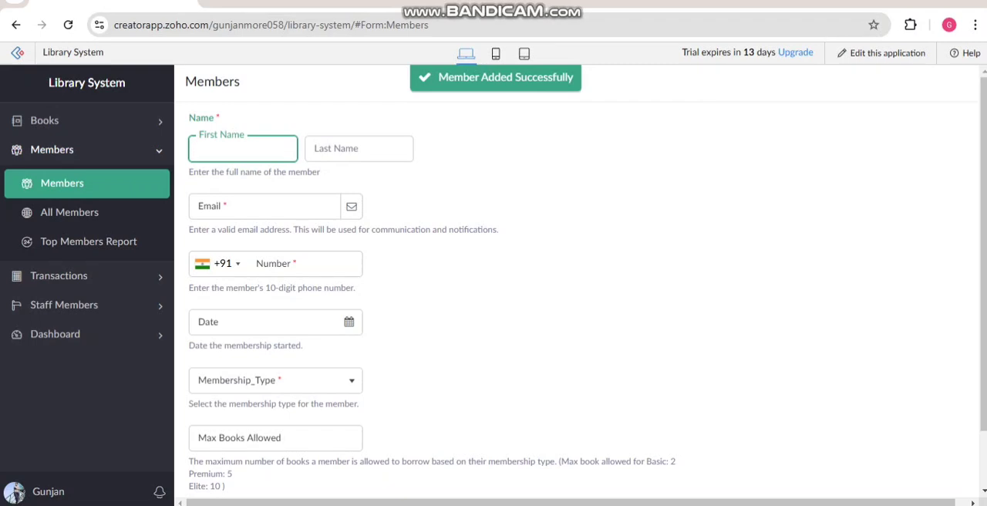
Step: View the full details of the newly added member in the All Members report, then close them
{"action": "left_click", "coordinate": [69, 212]}
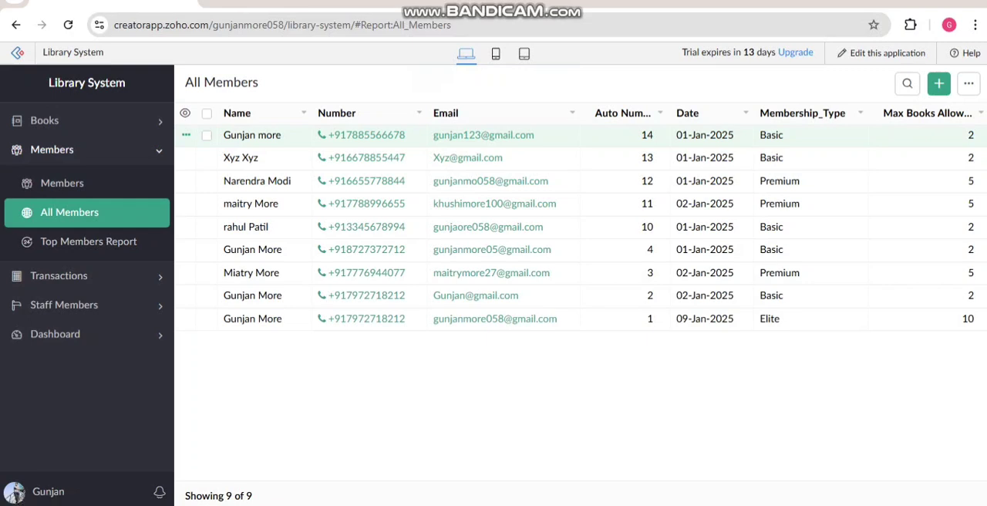
{"action": "left_click", "coordinate": [262, 135]}
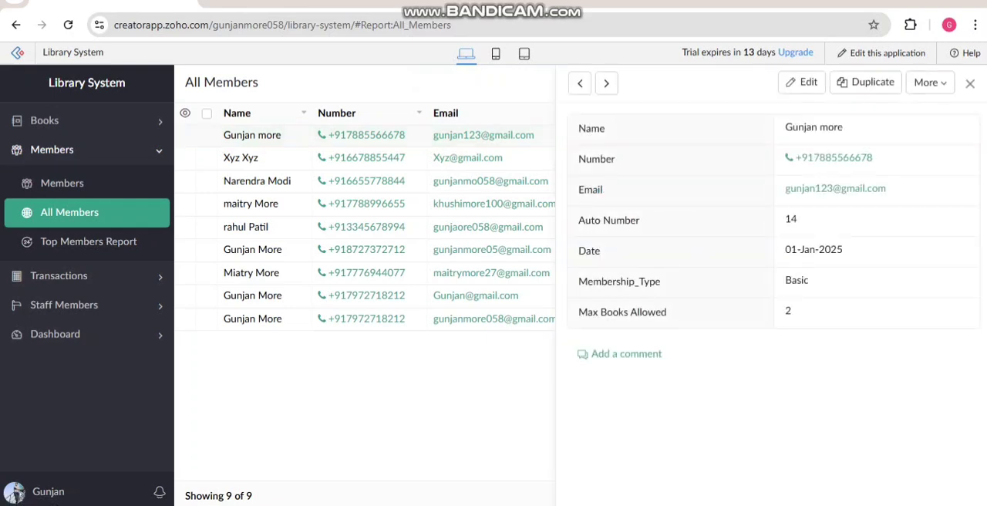
{"action": "left_click", "coordinate": [970, 84]}
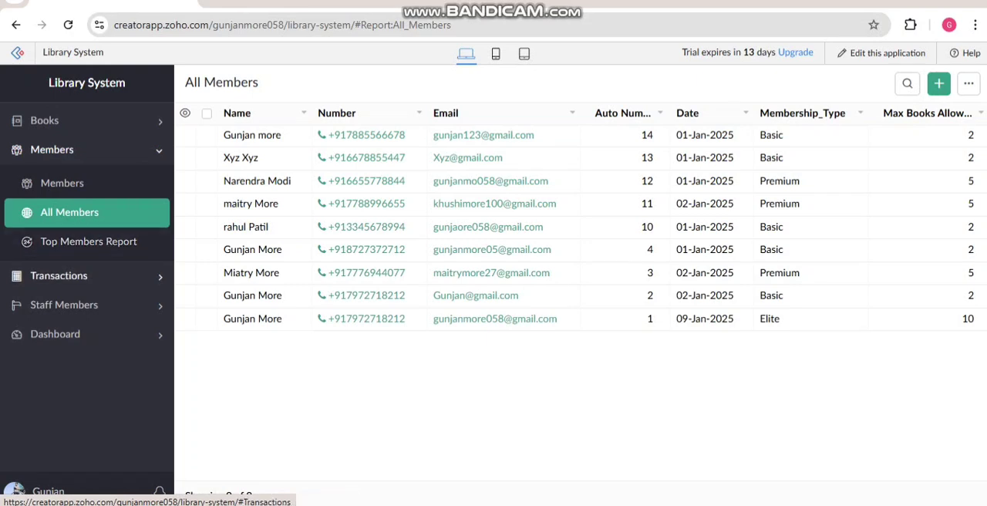
Step: Open the blank Transactions entry form and select an existing library member for the transaction
{"action": "left_click", "coordinate": [58, 276]}
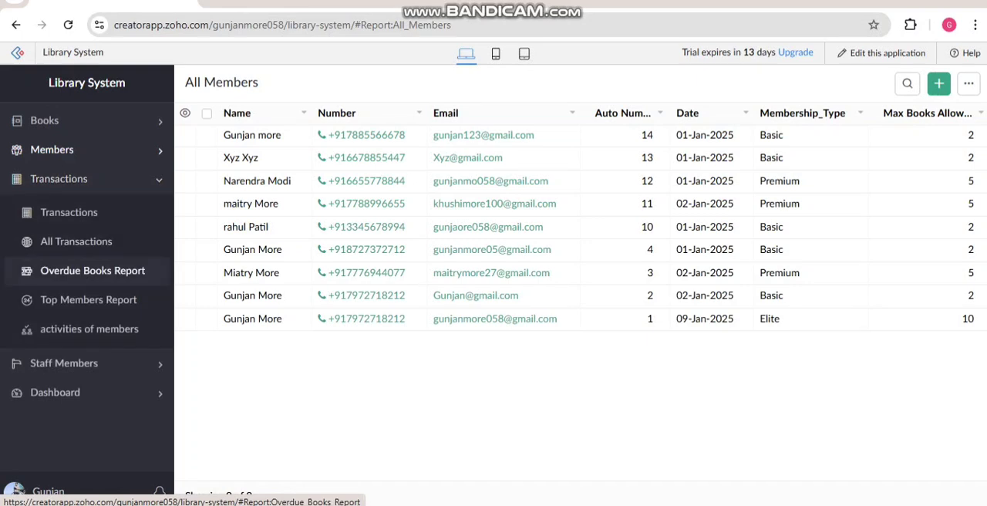
{"action": "left_click", "coordinate": [68, 212]}
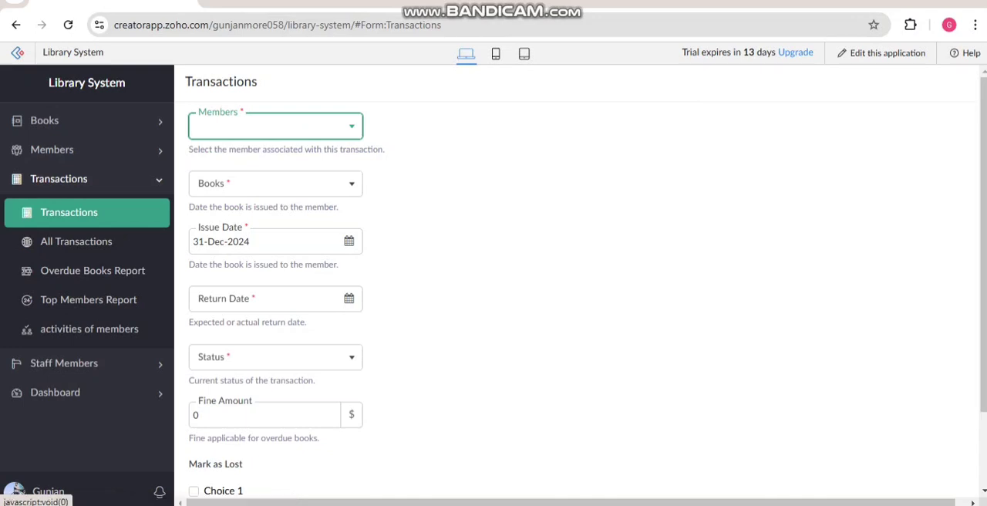
{"action": "left_click", "coordinate": [275, 127]}
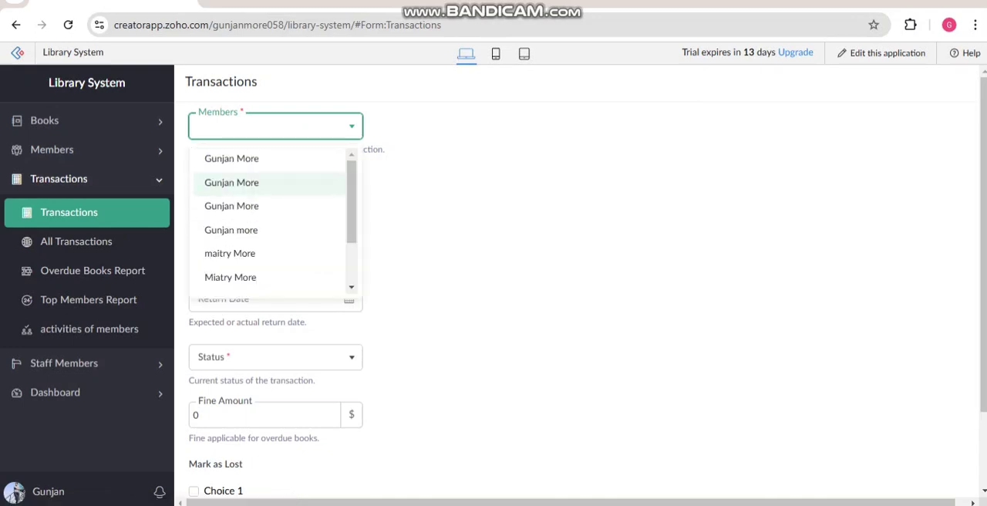
{"action": "scroll", "coordinate": [270, 206], "scroll_direction": "down", "scroll_amount": 2}
{"action": "scroll", "coordinate": [270, 216], "scroll_direction": "up", "scroll_amount": 2}
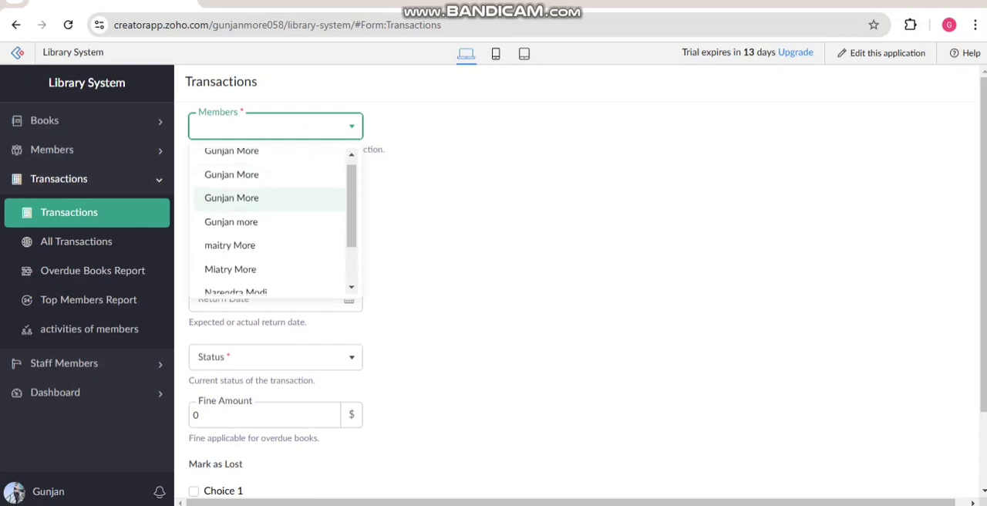
{"action": "scroll", "coordinate": [270, 216], "scroll_direction": "down", "scroll_amount": 2}
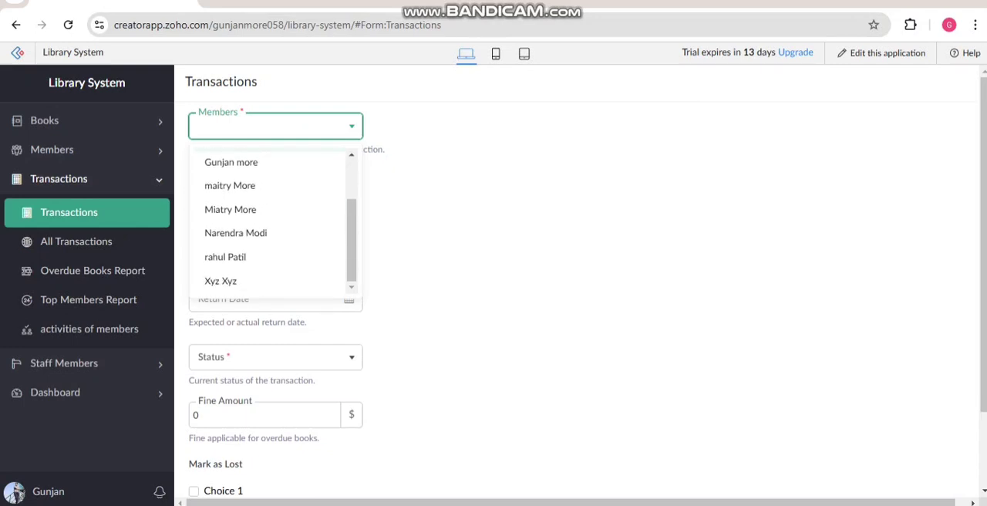
{"action": "scroll", "coordinate": [270, 206], "scroll_direction": "up", "scroll_amount": 3}
{"action": "scroll", "coordinate": [270, 206], "scroll_direction": "down", "scroll_amount": 2}
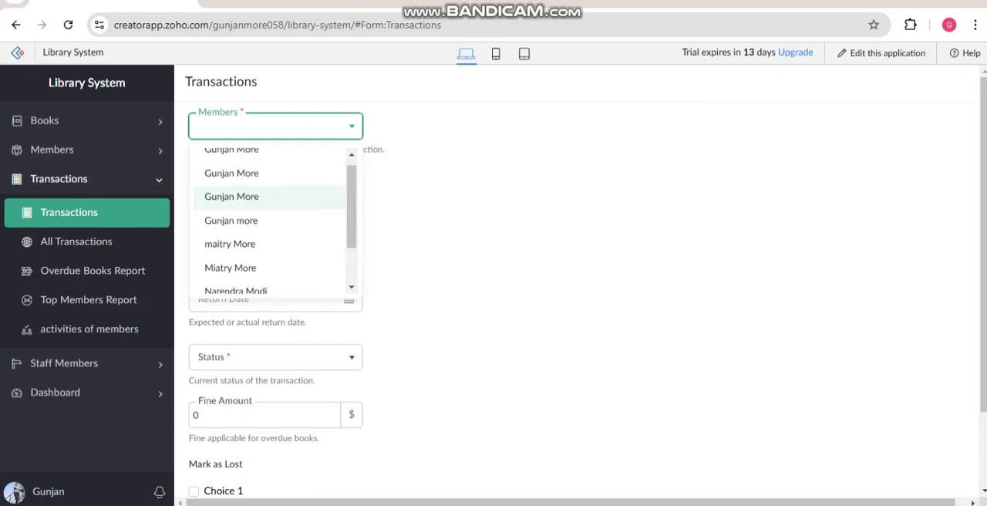
{"action": "left_click", "coordinate": [231, 258]}
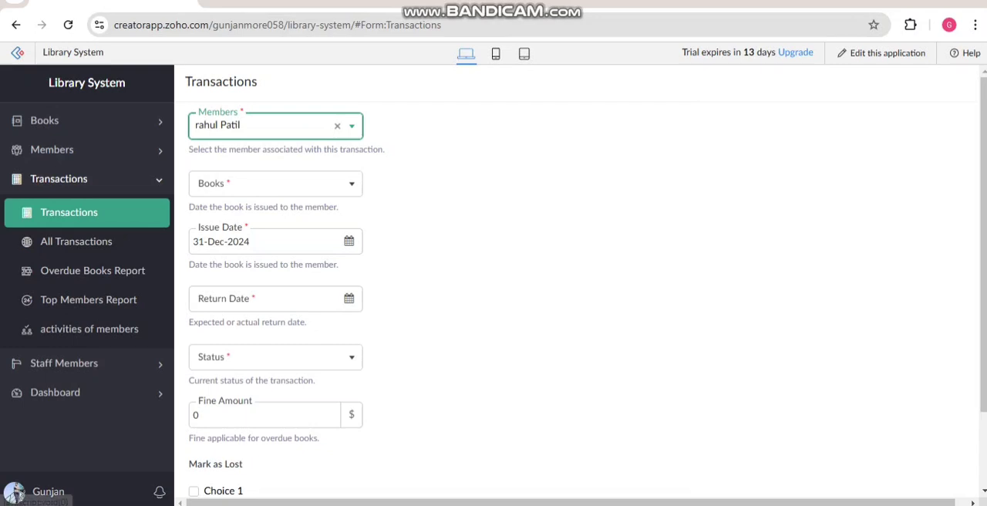
Step: Choose the first "wings of fire" entry as the transaction's book and set the return date to 11-Jan-2025
{"action": "left_click", "coordinate": [270, 183]}
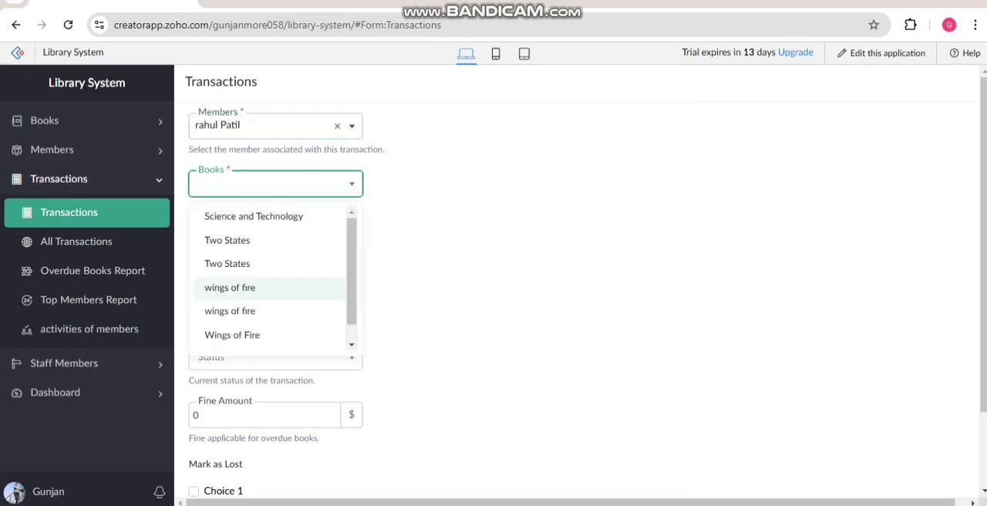
{"action": "left_click", "coordinate": [230, 287]}
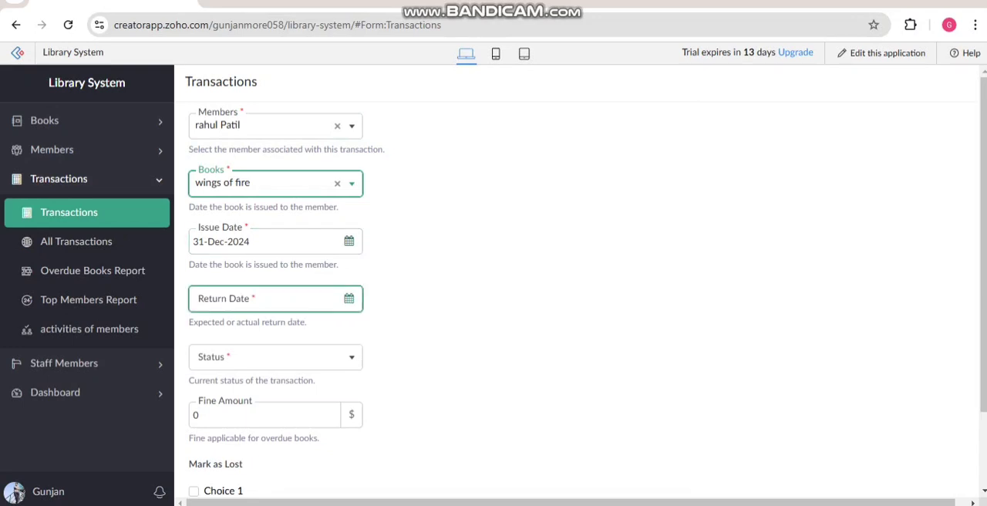
{"action": "left_click", "coordinate": [349, 298]}
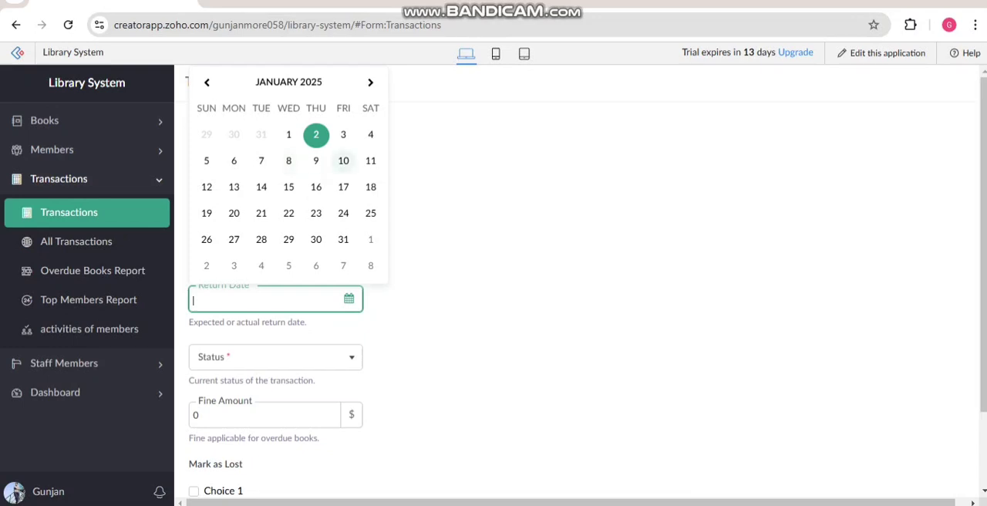
{"action": "left_click", "coordinate": [371, 161]}
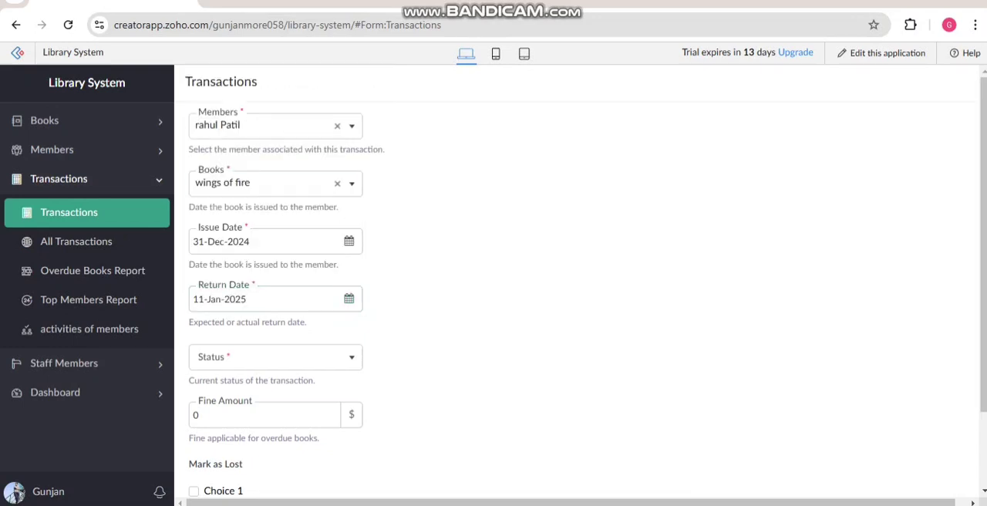
Step: Set the transaction's status to Overdued and its fine amount to 2, then submit the record
{"action": "left_click", "coordinate": [276, 357]}
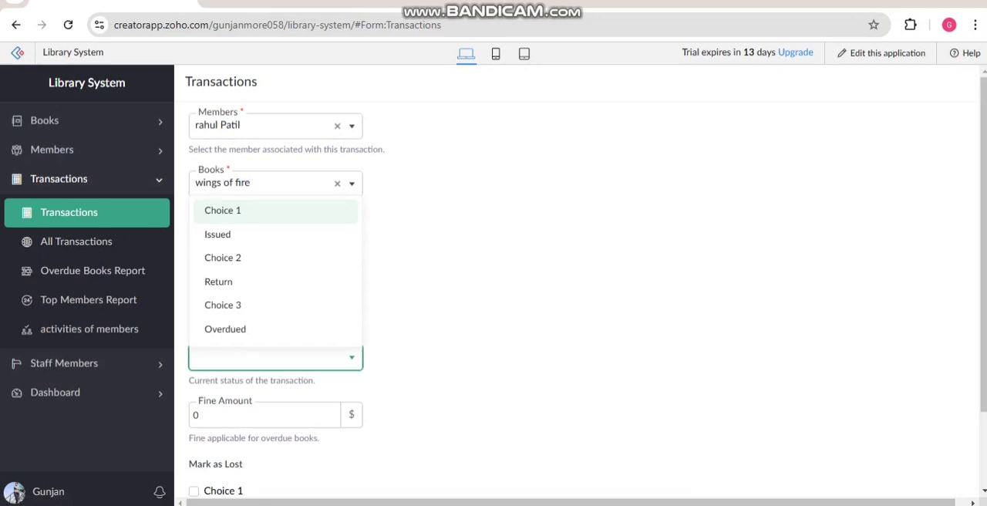
{"action": "left_click", "coordinate": [225, 329]}
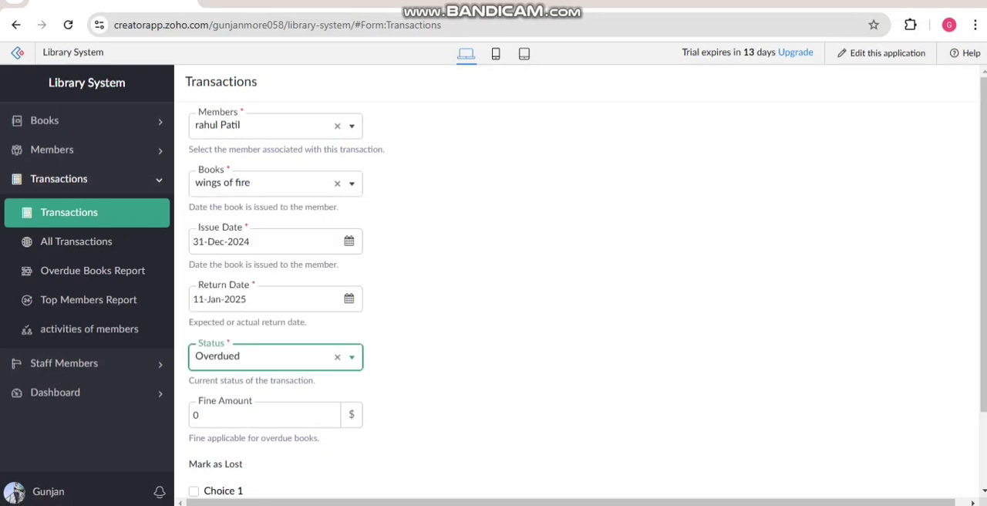
{"action": "scroll", "coordinate": [266, 328], "scroll_direction": "down", "scroll_amount": 2}
{"action": "left_click", "coordinate": [263, 328]}
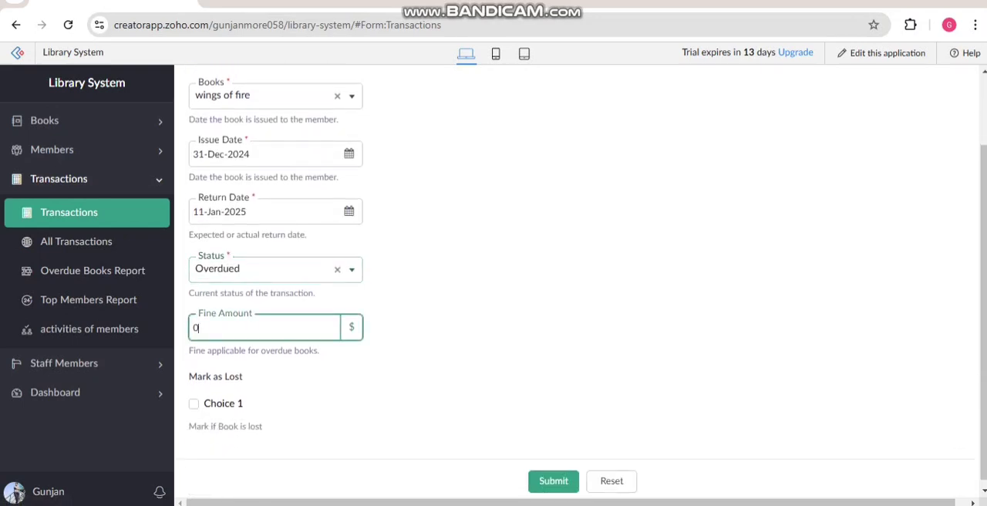
{"action": "key", "text": "BackSpace"}
{"action": "type", "text": "2"}
{"action": "key", "text": "Return"}
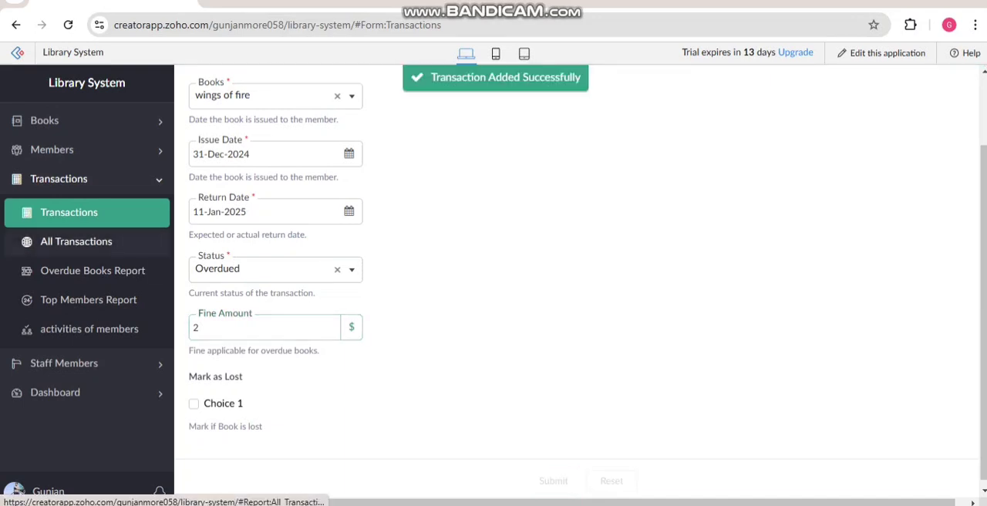
Step: View the full details of the newest transaction in the All Transactions report, then close them
{"action": "left_click", "coordinate": [76, 241]}
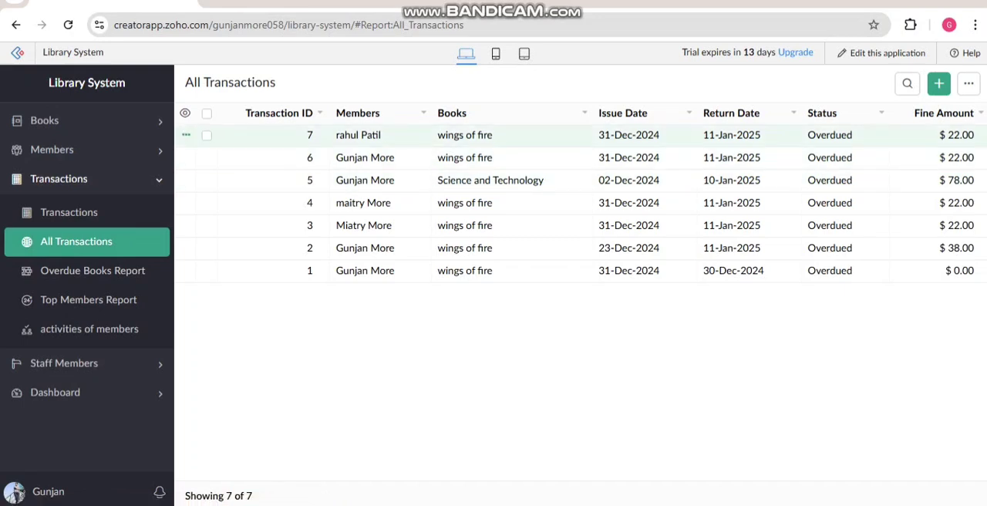
{"action": "left_click", "coordinate": [359, 135]}
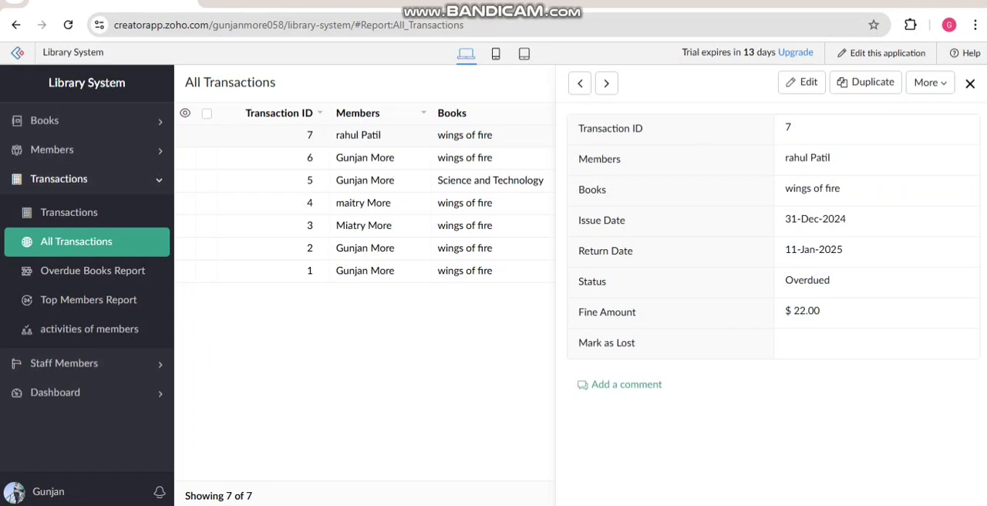
{"action": "left_click", "coordinate": [971, 83]}
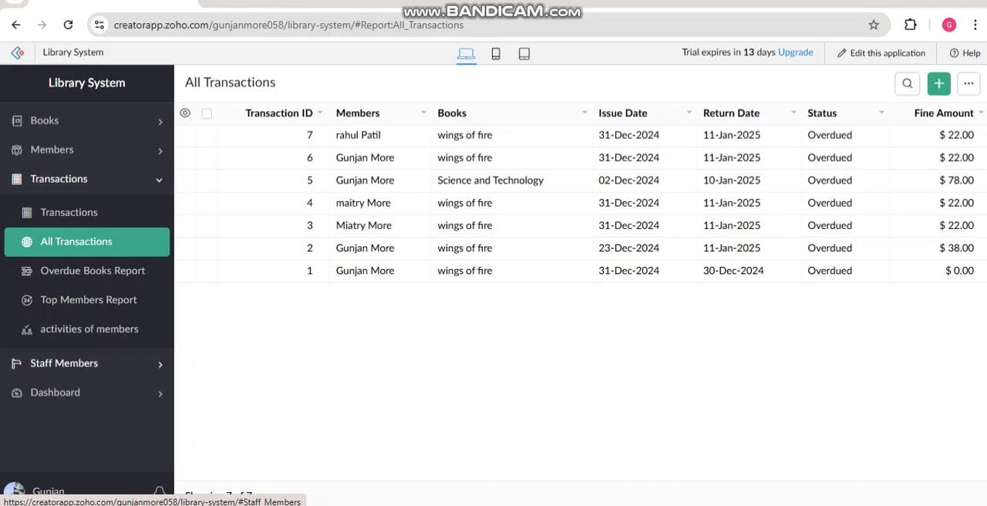
Step: Open the blank Staff Members entry form
{"action": "left_click", "coordinate": [64, 363]}
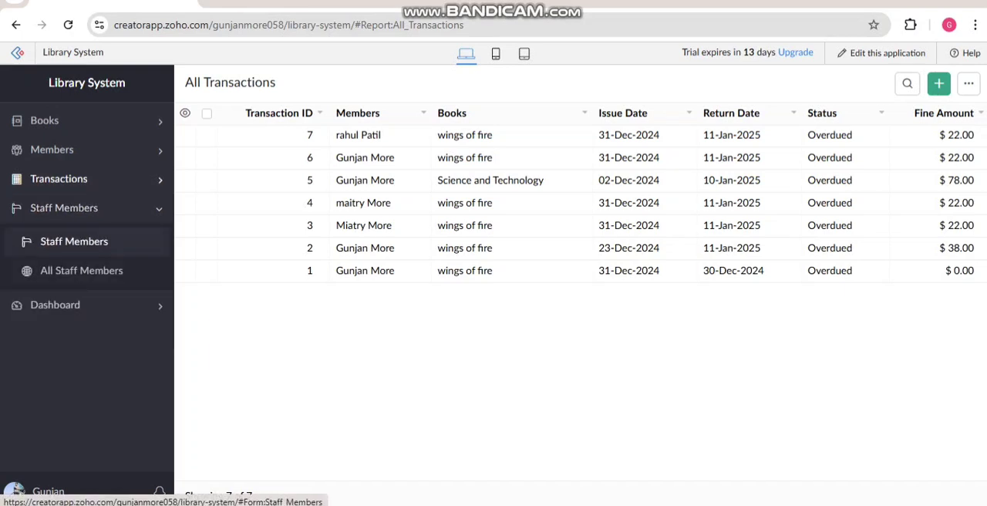
{"action": "left_click", "coordinate": [74, 241]}
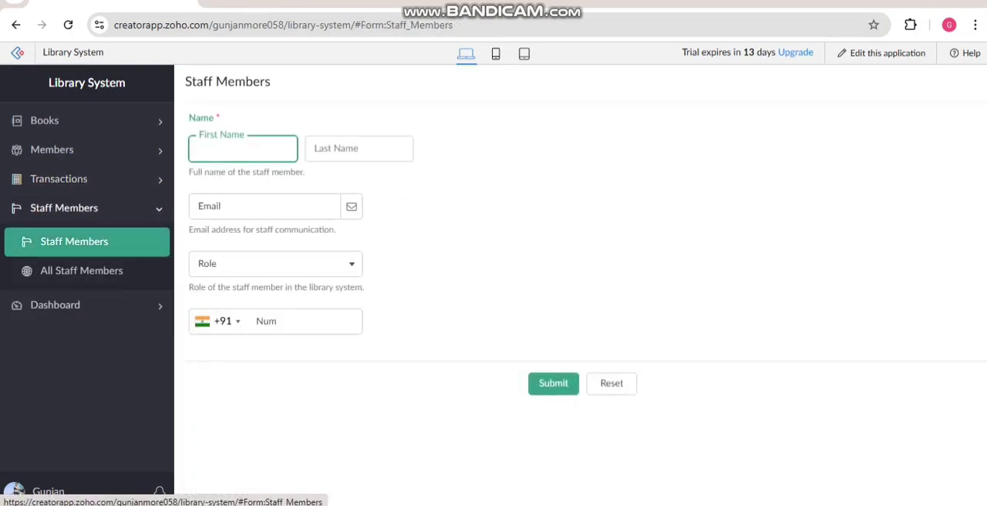
Step: Enter the new staff member's first and last name
{"action": "left_click", "coordinate": [243, 149]}
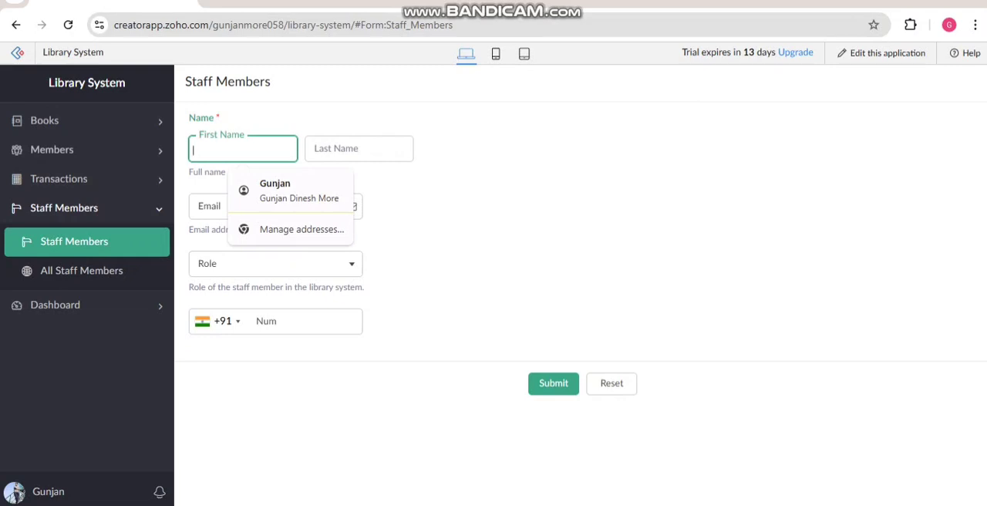
{"action": "type", "text": "A"}
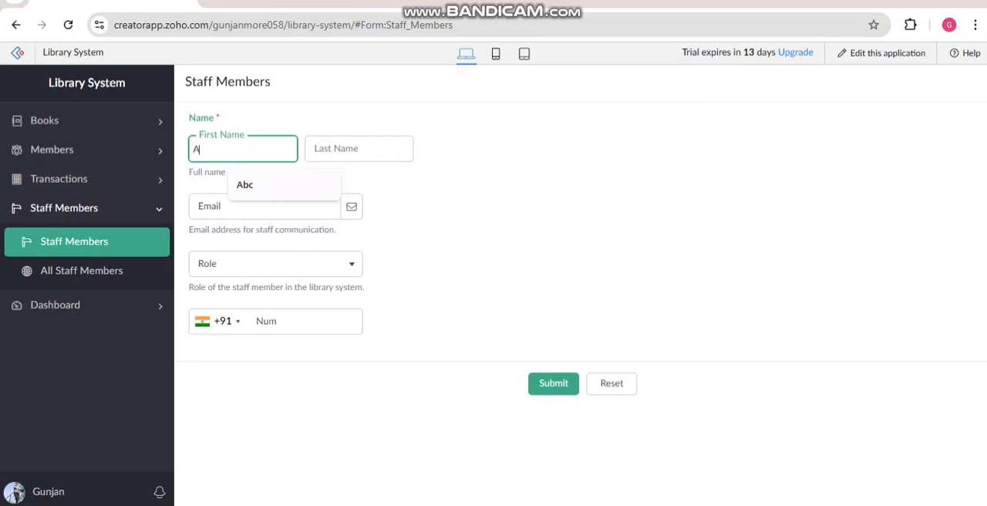
{"action": "type", "text": "nc"}
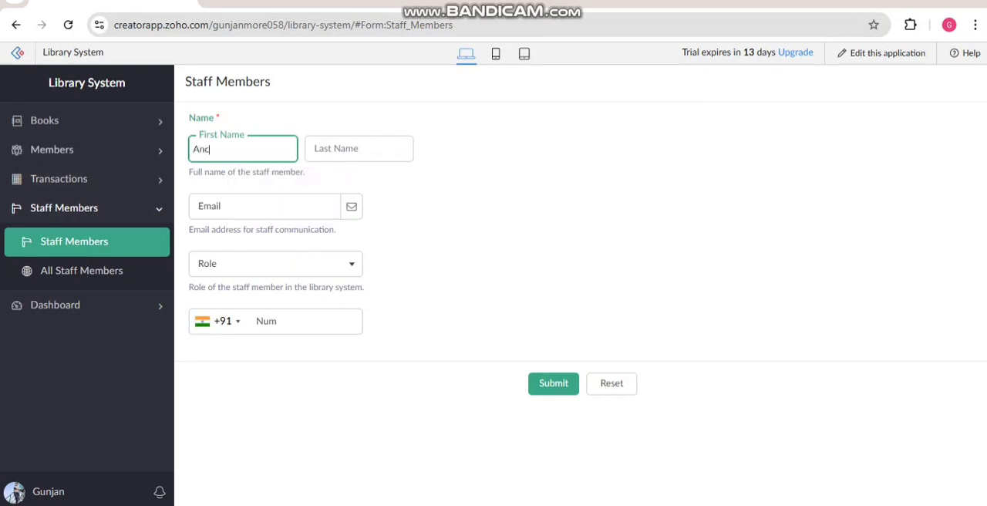
{"action": "key", "text": "Tab"}
{"action": "type", "text": "hub"}
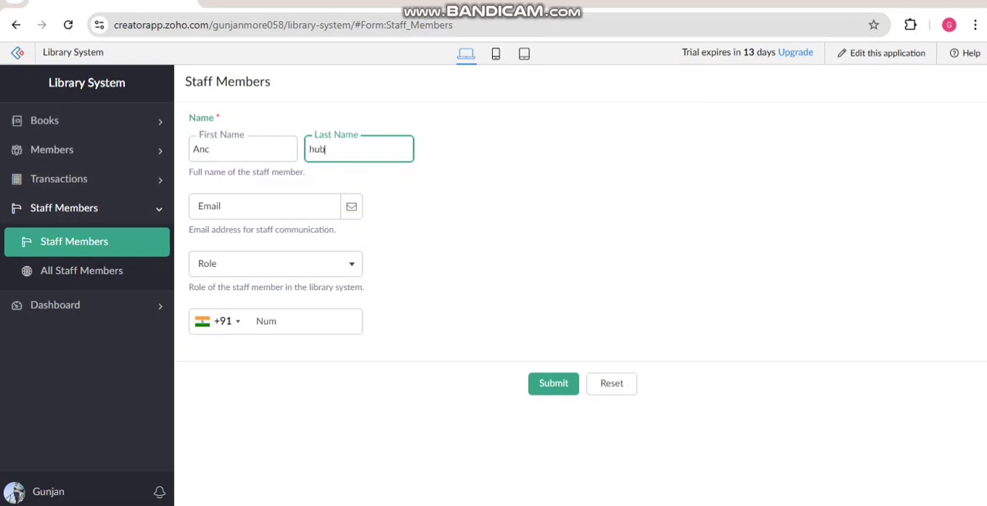
Step: Fill in the new staff member's email address in lowercase
{"action": "key", "text": "Tab"}
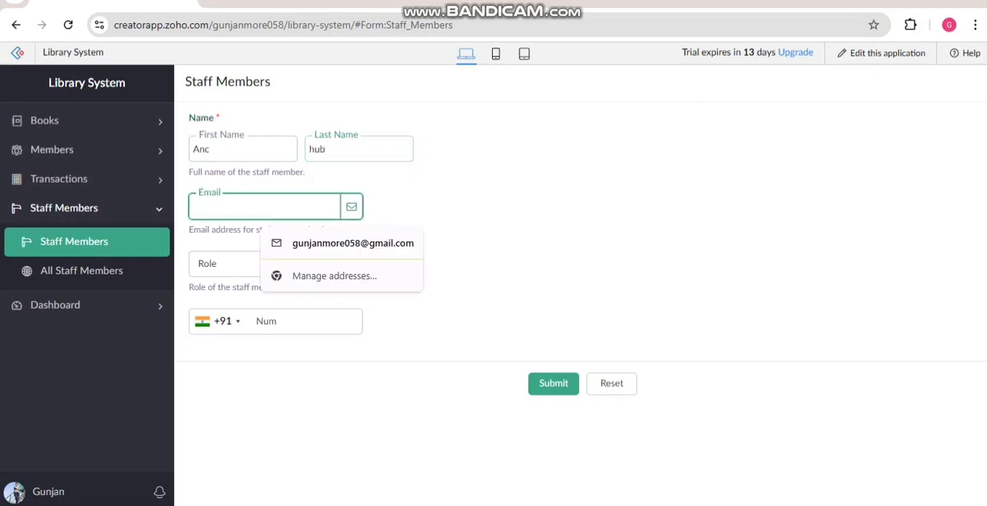
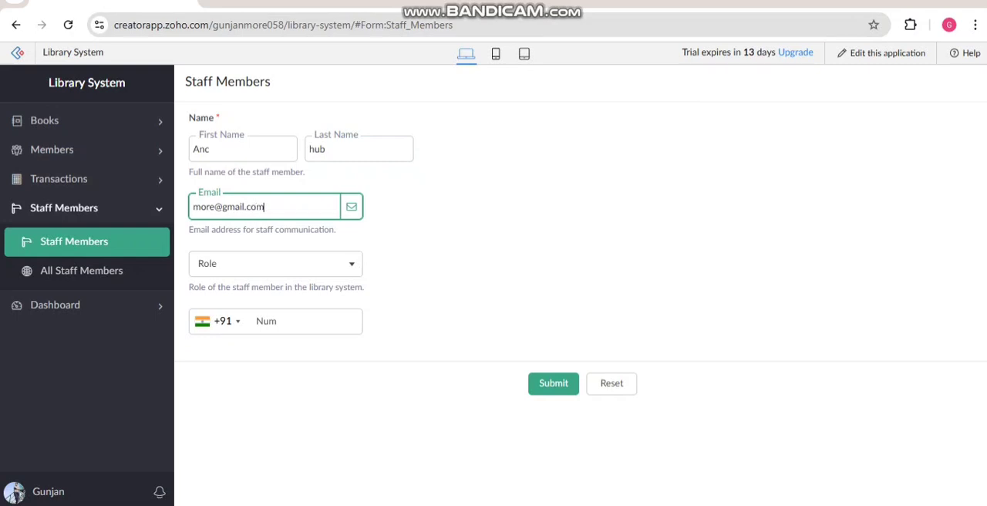
Step: Set the staff member's role to Librarian
{"action": "left_click", "coordinate": [275, 264]}
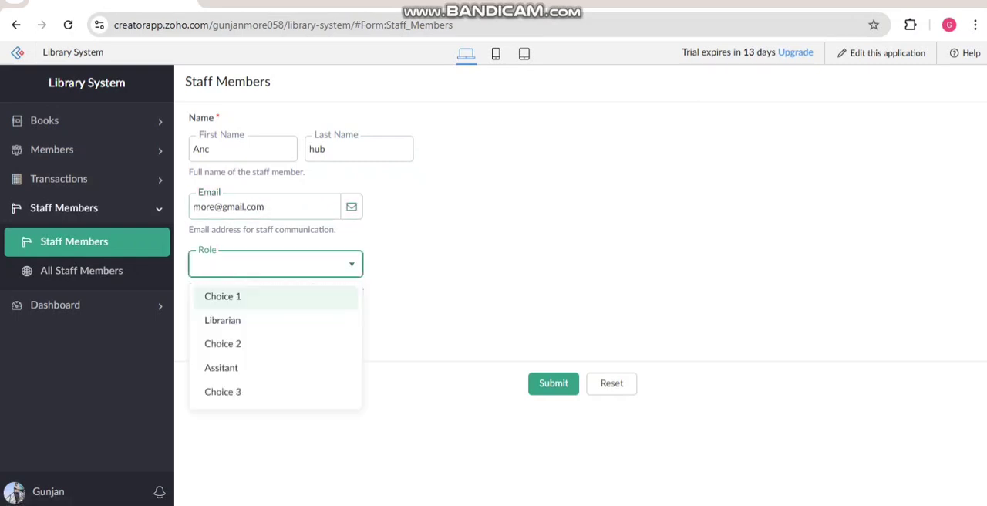
{"action": "key", "text": "Down"}
{"action": "key", "text": "Down"}
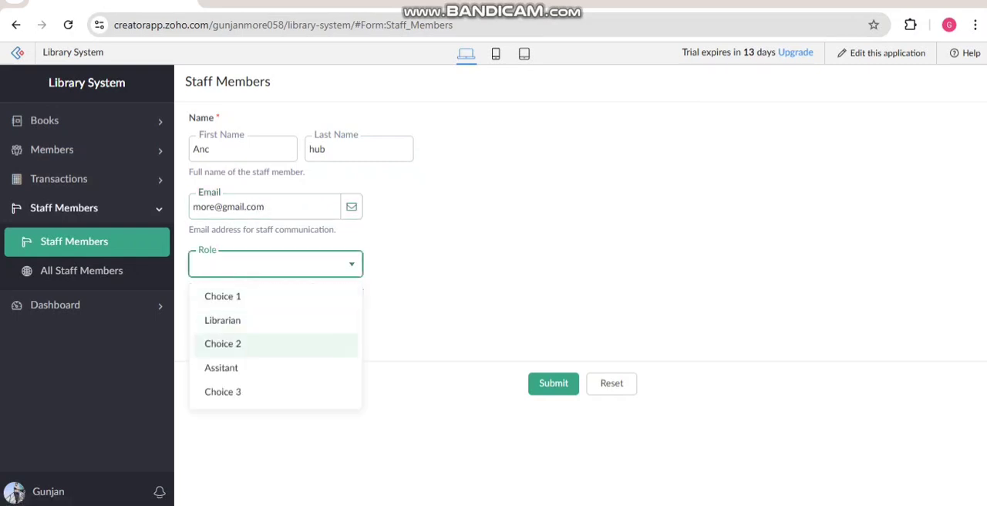
{"action": "key", "text": "Up"}
{"action": "key", "text": "Up"}
{"action": "key", "text": "Return"}
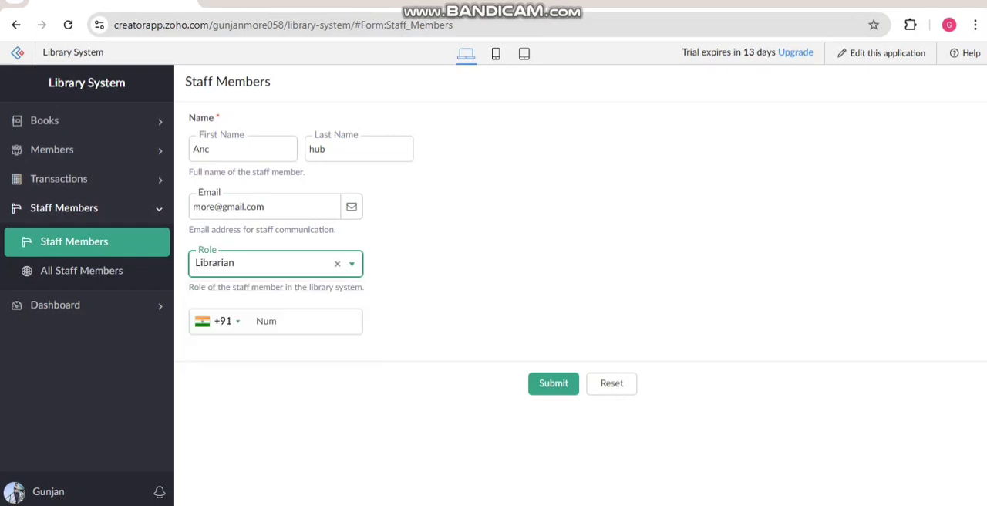
Step: Enter the staff member's phone number with the +91 country code and submit the record
{"action": "left_click", "coordinate": [276, 322]}
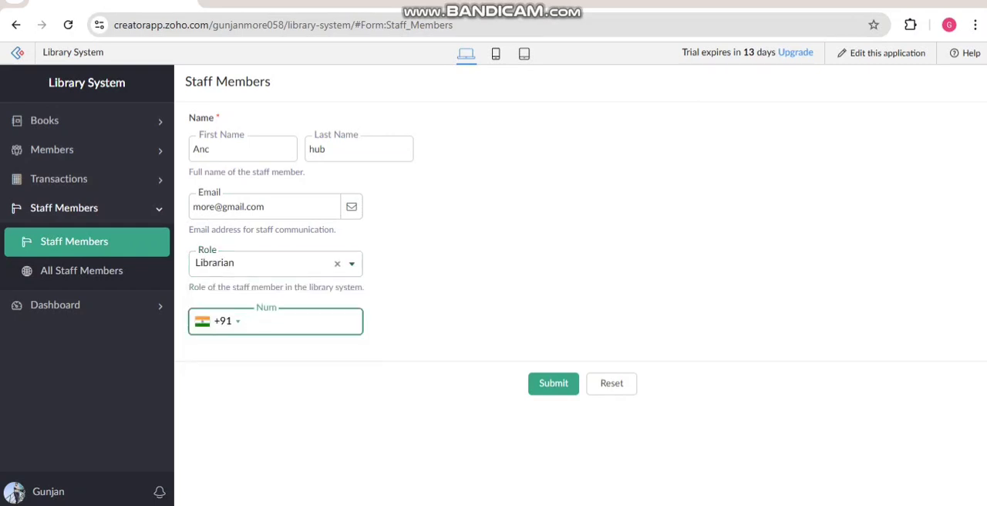
{"action": "key", "text": "Return"}
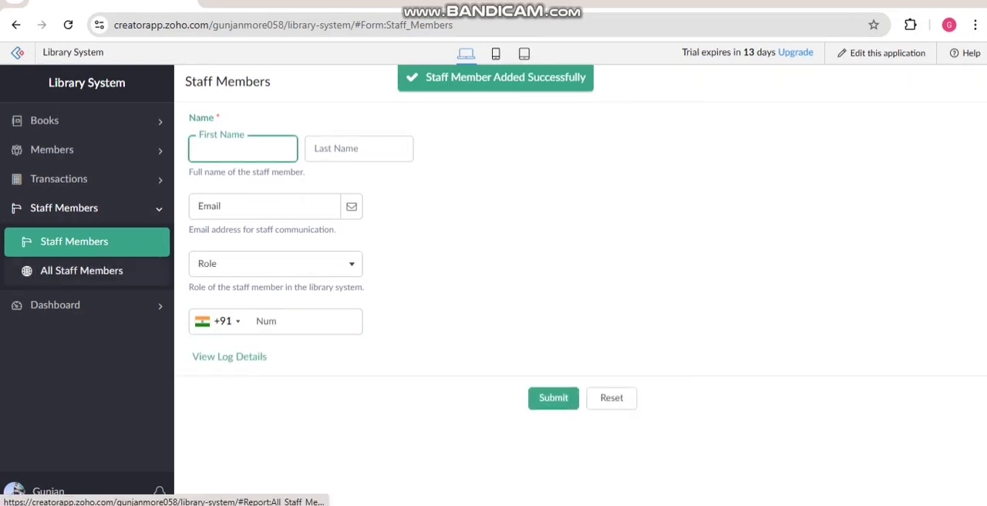
Step: View the full details of the newest record in the All Staff Members report, then close them
{"action": "left_click", "coordinate": [82, 271]}
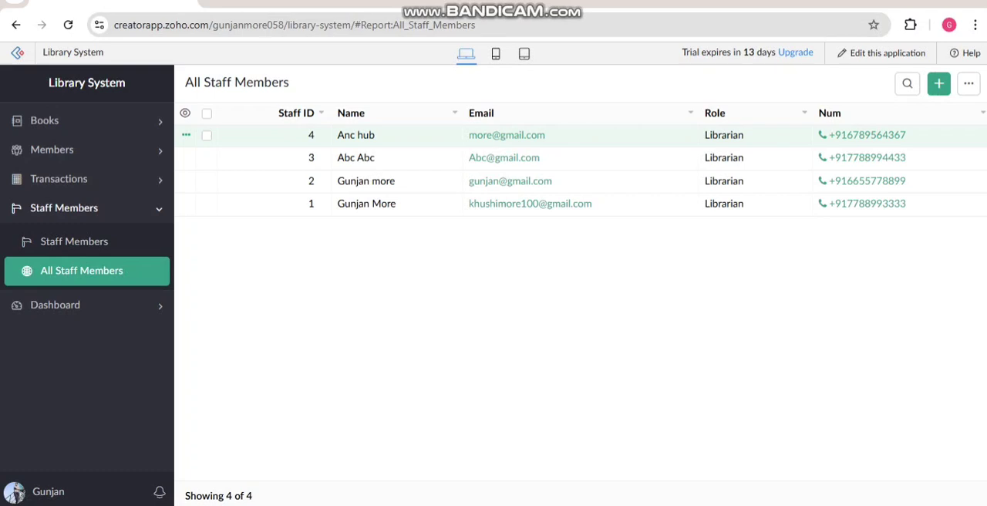
{"action": "left_click", "coordinate": [432, 135]}
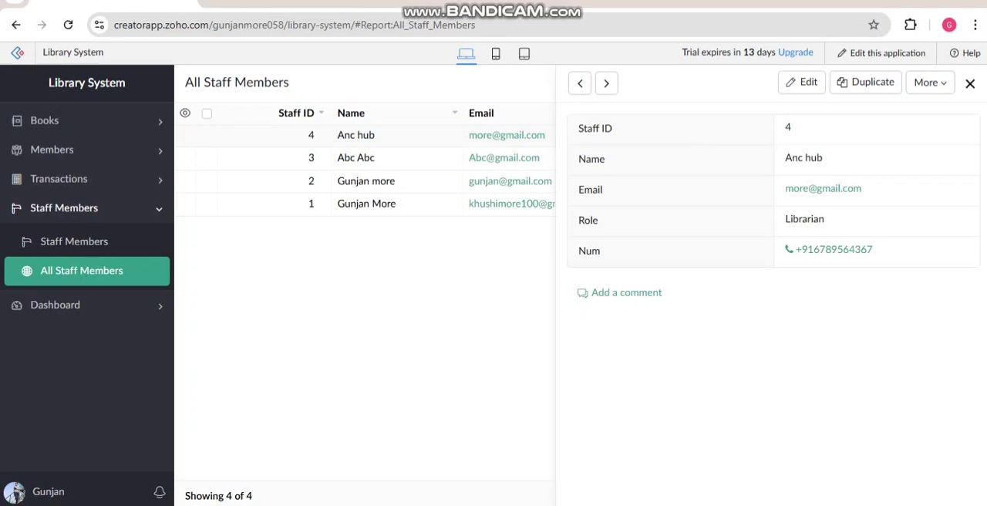
{"action": "left_click", "coordinate": [970, 84]}
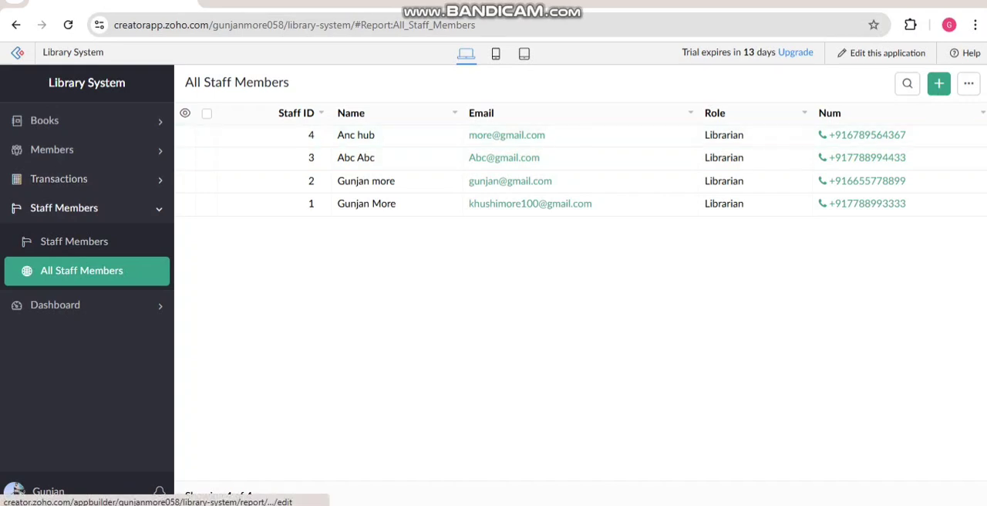
Step: Open the application's workflows for editing, inspect the Books workflow "Auto-fill Max Books Allowedd" and delete it
{"action": "left_click", "coordinate": [881, 54]}
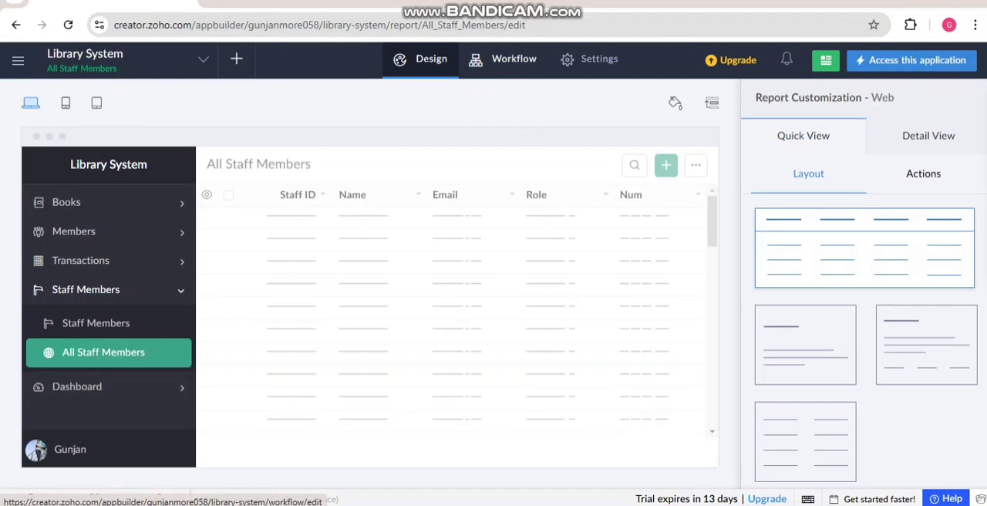
{"action": "left_click", "coordinate": [509, 59]}
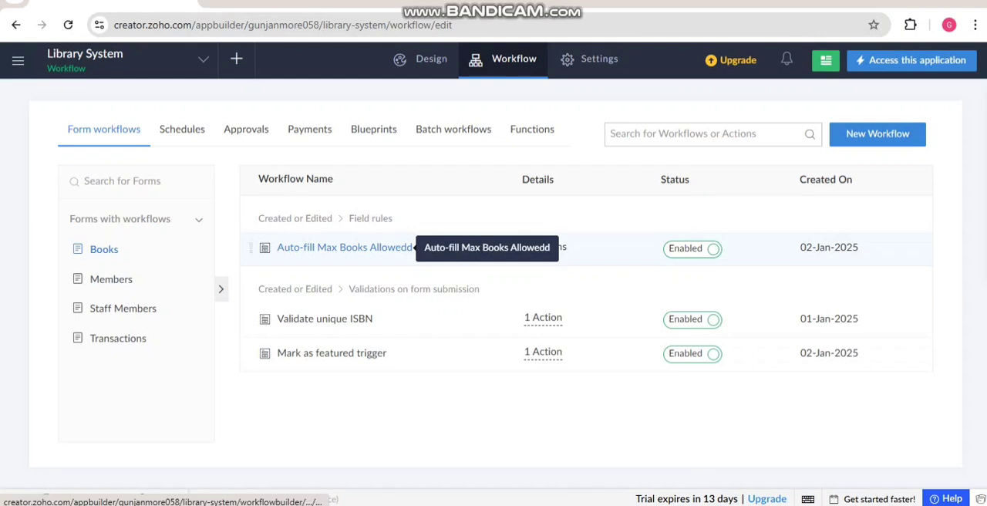
{"action": "left_click", "coordinate": [347, 247]}
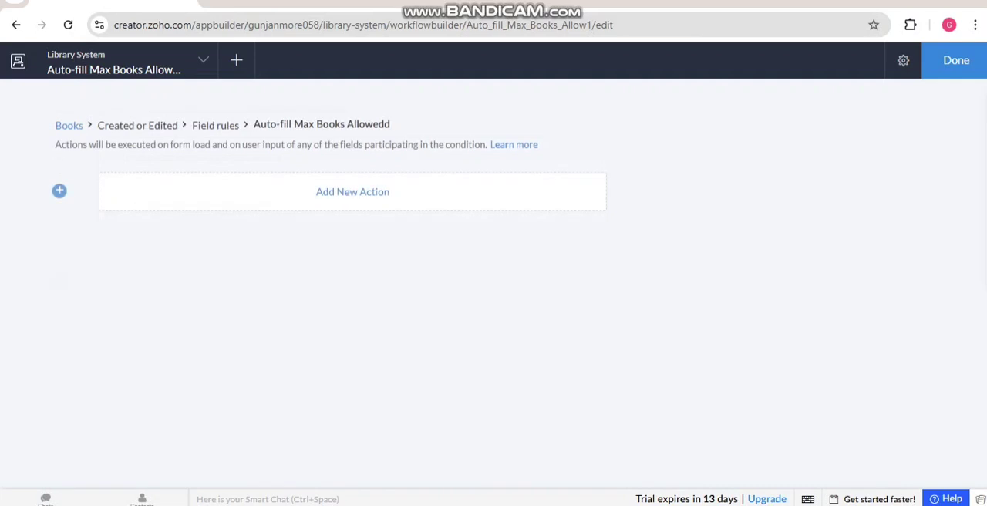
{"action": "left_click", "coordinate": [956, 60]}
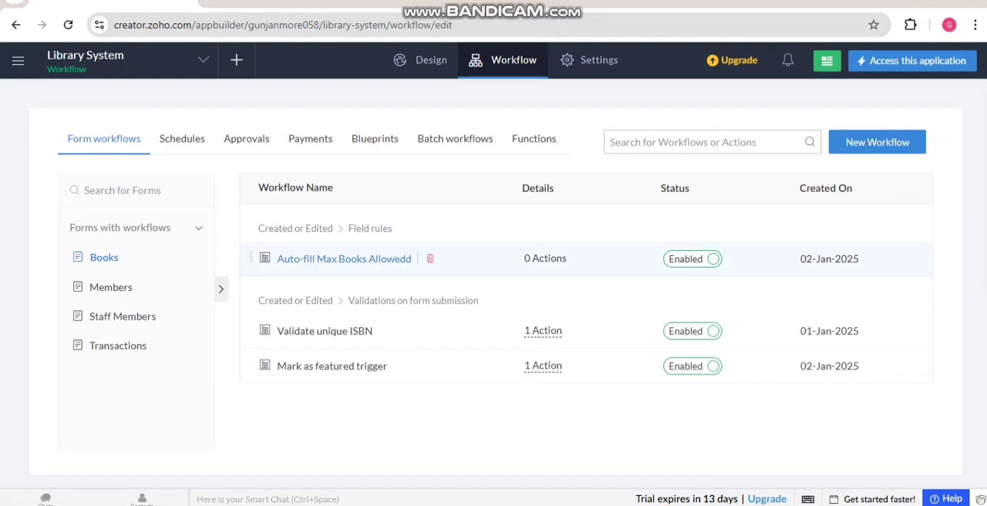
{"action": "left_click", "coordinate": [430, 258]}
{"action": "left_click", "coordinate": [456, 356]}
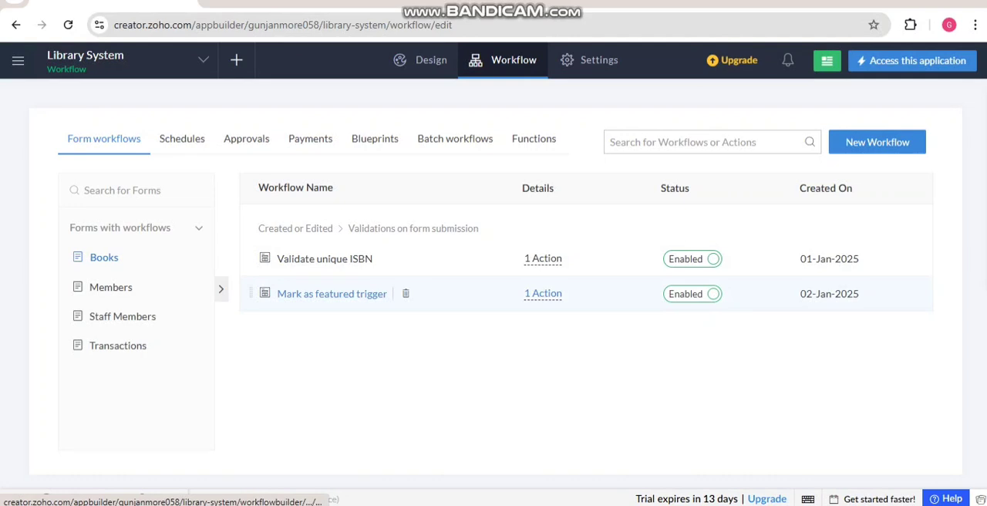
Step: View the Deluge script of the Books workflow "Validate unique ISBN" and return to the workflow list
{"action": "left_click", "coordinate": [325, 259]}
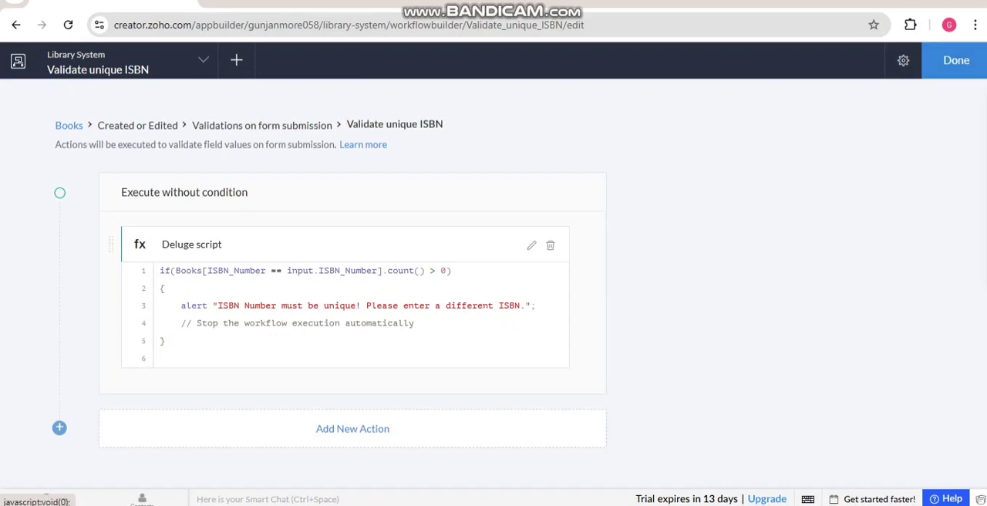
{"action": "left_click", "coordinate": [532, 244]}
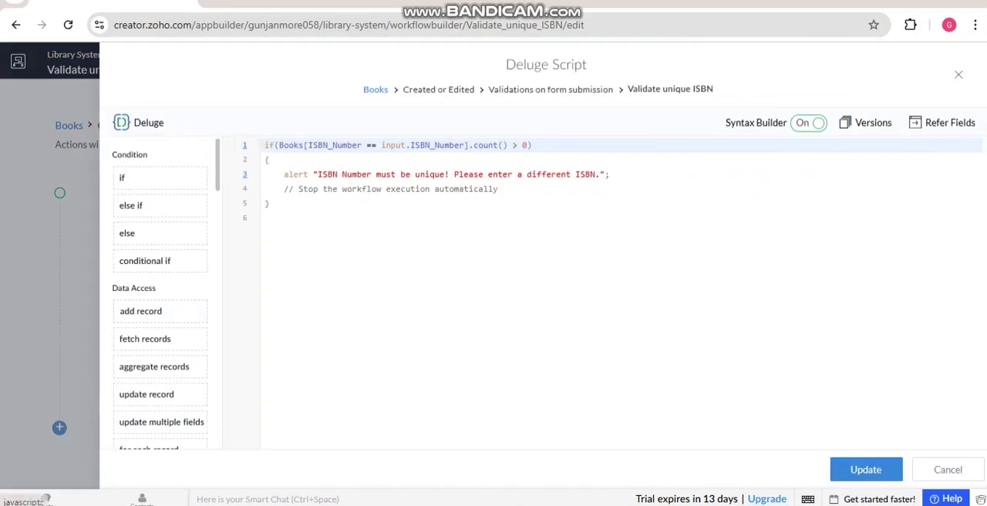
{"action": "left_click", "coordinate": [958, 75]}
{"action": "left_click", "coordinate": [956, 60]}
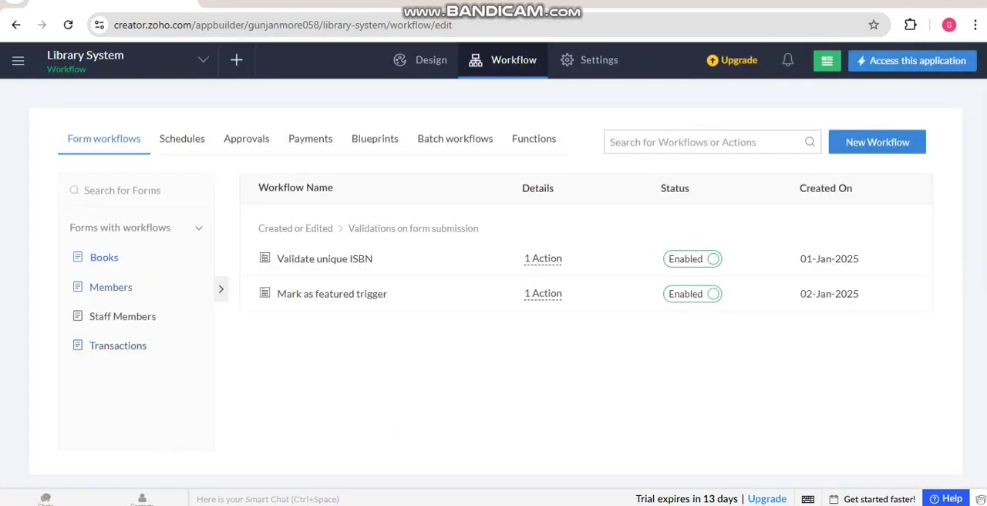
Step: View the Members workflow "Welcome email for new member upon form submission" and return to the workflow list
{"action": "left_click", "coordinate": [111, 287]}
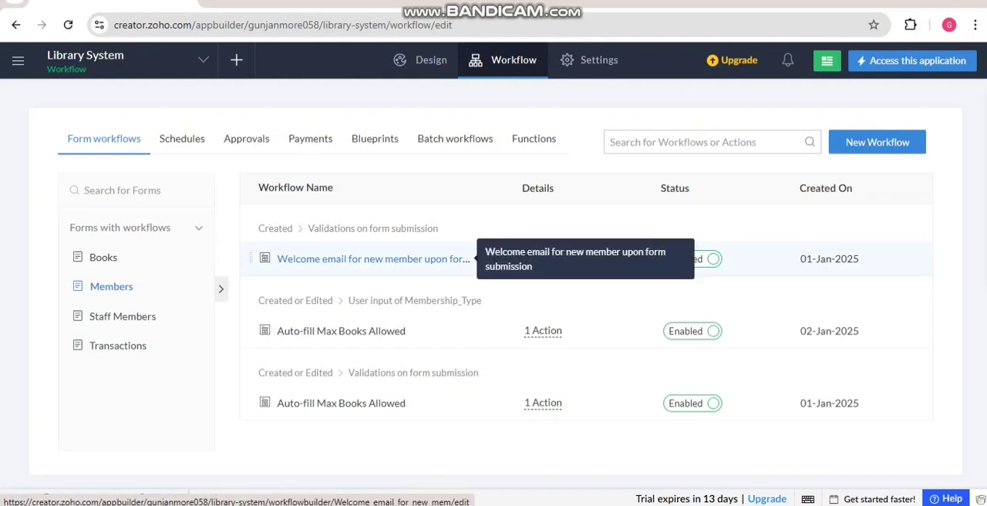
{"action": "left_click", "coordinate": [417, 259]}
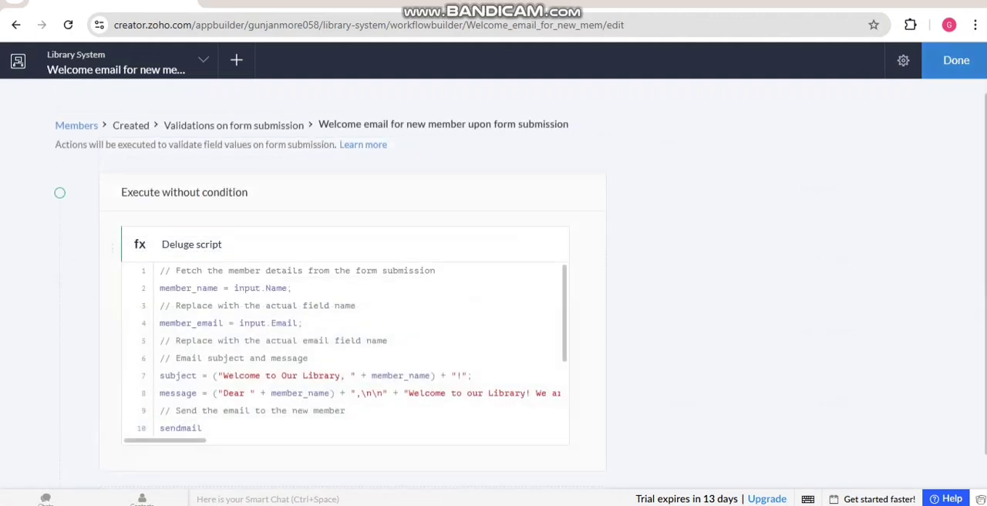
{"action": "left_click", "coordinate": [955, 61]}
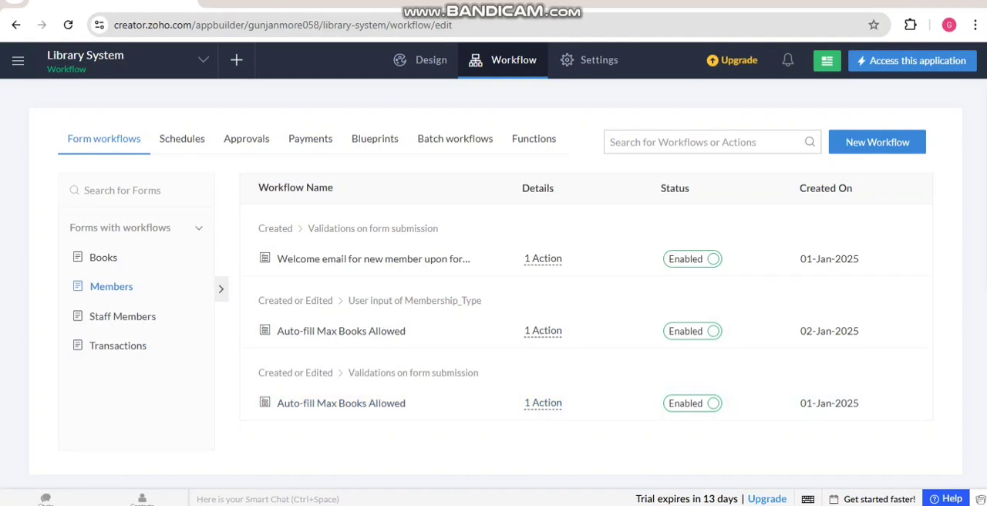
Step: Read through the Deluge script of the Staff Members workflow "Set role-based permissions:", then close it without changes
{"action": "left_click", "coordinate": [123, 316]}
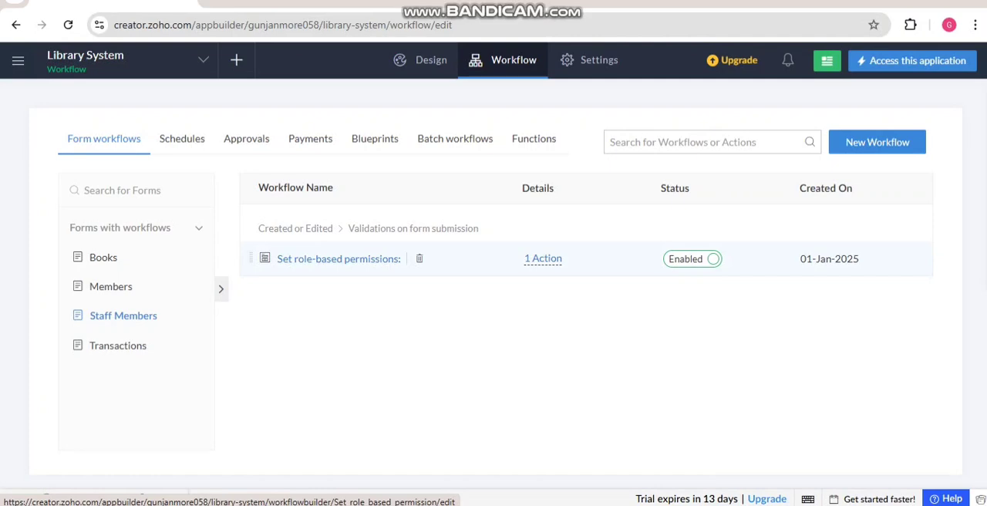
{"action": "left_click", "coordinate": [338, 258]}
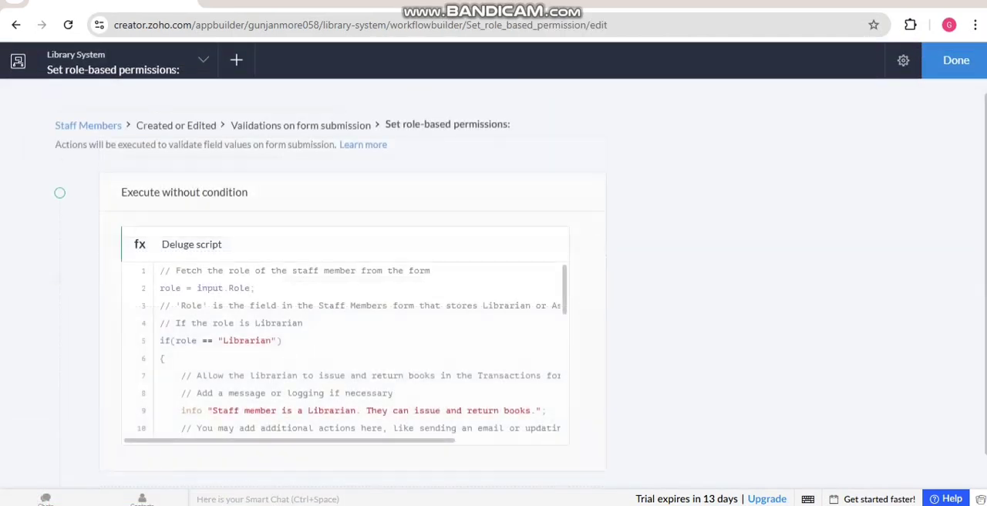
{"action": "left_click", "coordinate": [532, 245]}
{"action": "scroll", "coordinate": [509, 293], "scroll_direction": "down", "scroll_amount": 3}
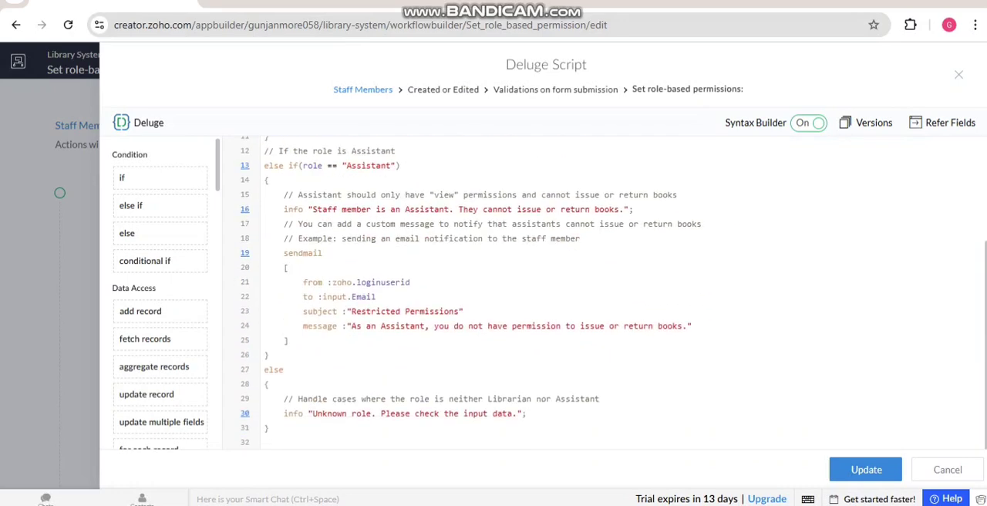
{"action": "scroll", "coordinate": [509, 293], "scroll_direction": "up", "scroll_amount": 3}
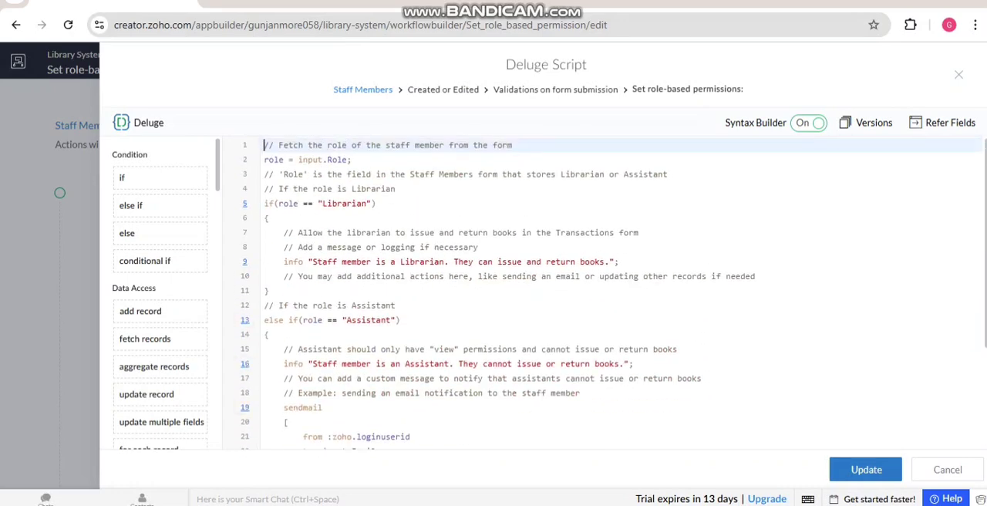
{"action": "left_click", "coordinate": [959, 75]}
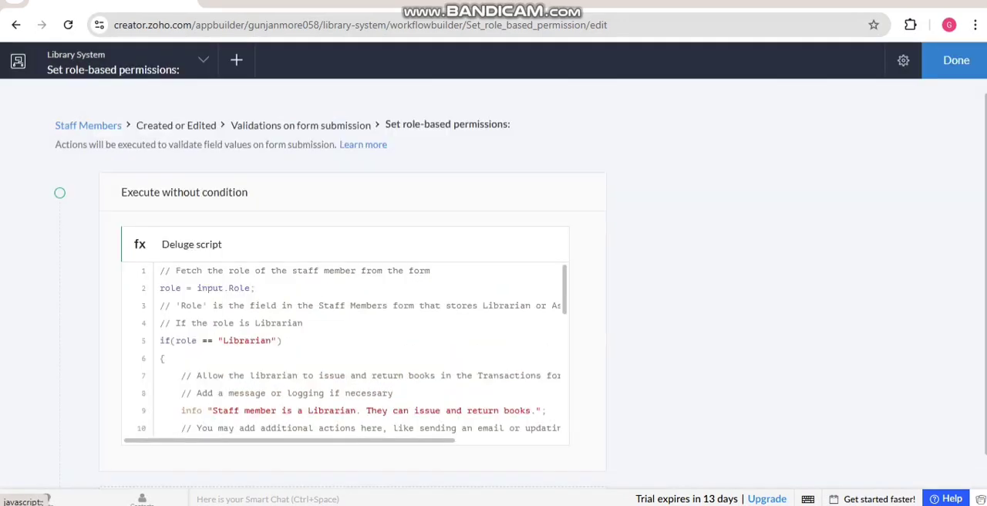
{"action": "left_click", "coordinate": [956, 60]}
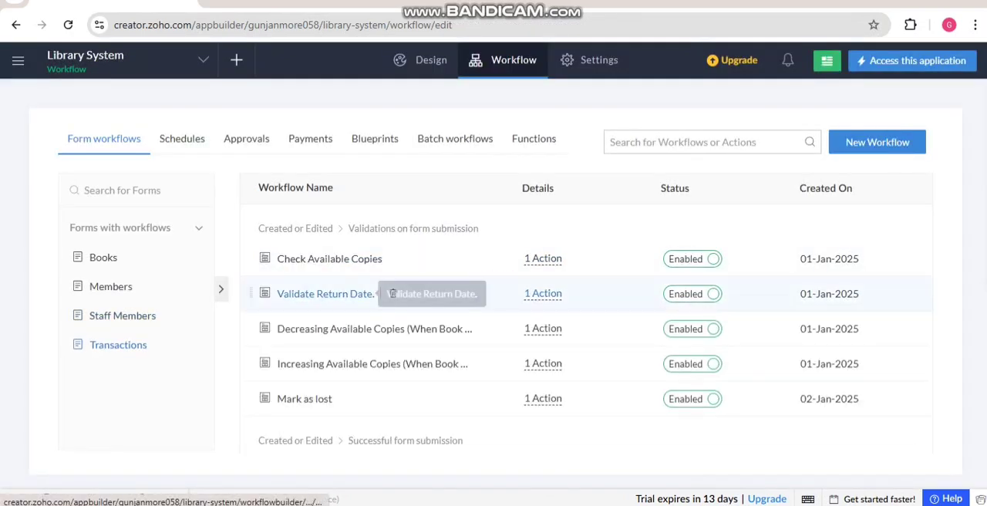
Step: Review the Transactions form's workflows, including the "Mark as lost" script, and return to the workflow list
{"action": "scroll", "coordinate": [324, 293], "scroll_direction": "down", "scroll_amount": 1}
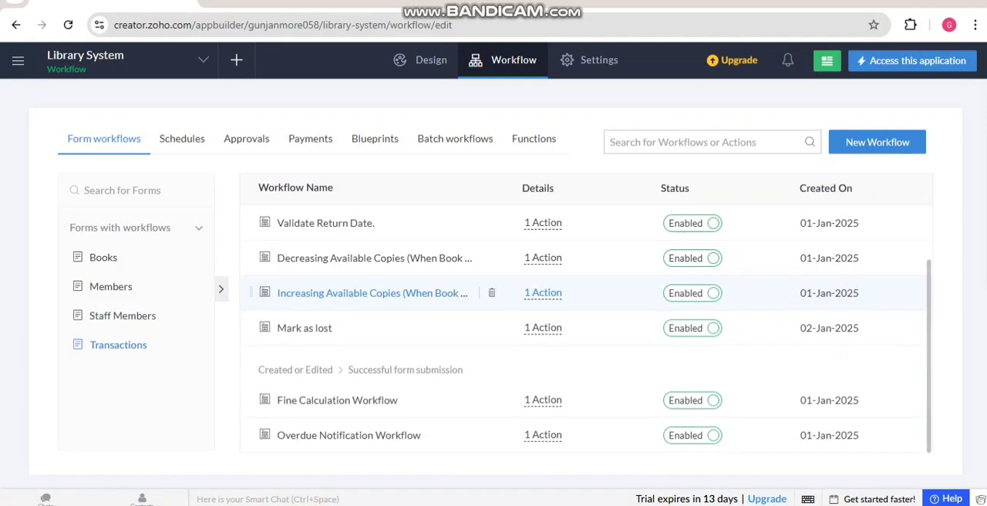
{"action": "scroll", "coordinate": [324, 293], "scroll_direction": "up", "scroll_amount": 1}
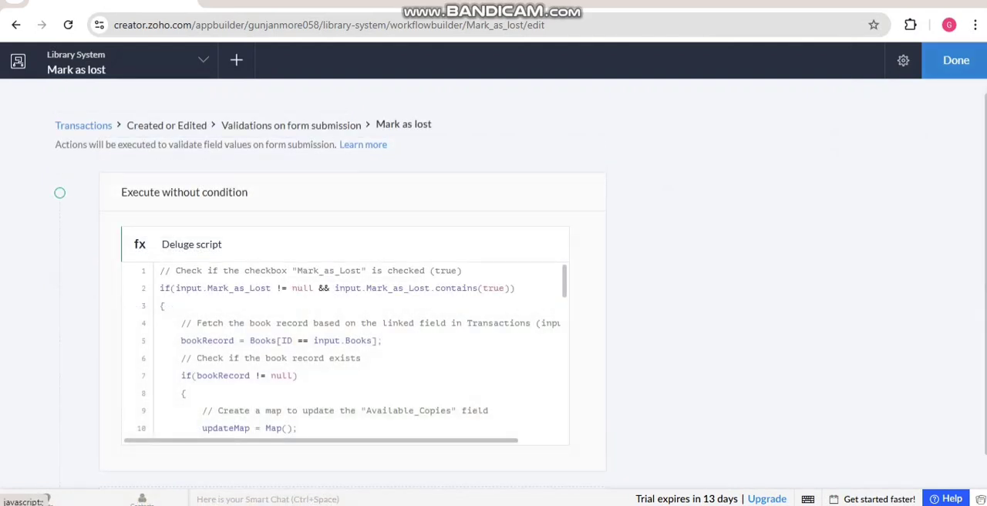
{"action": "left_click", "coordinate": [956, 60]}
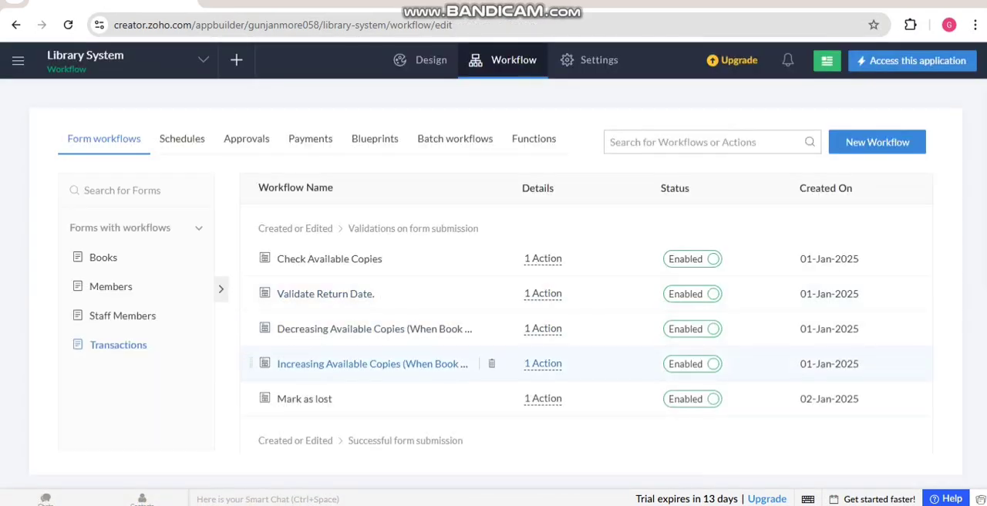
Step: View the Deluge script of the Transactions workflow "Increasing Available Copies (When Book Returned)" and return to the workflow list
{"action": "left_click", "coordinate": [371, 363]}
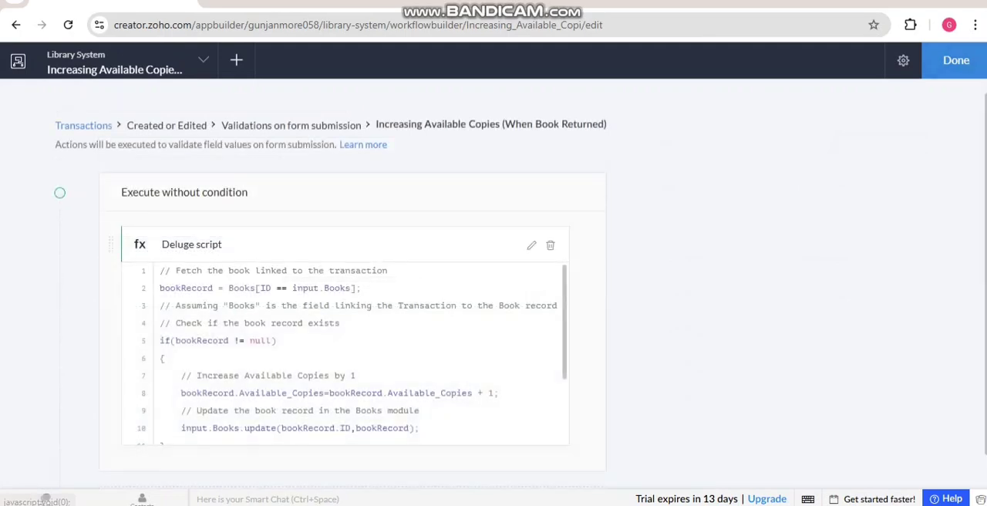
{"action": "left_click", "coordinate": [531, 244]}
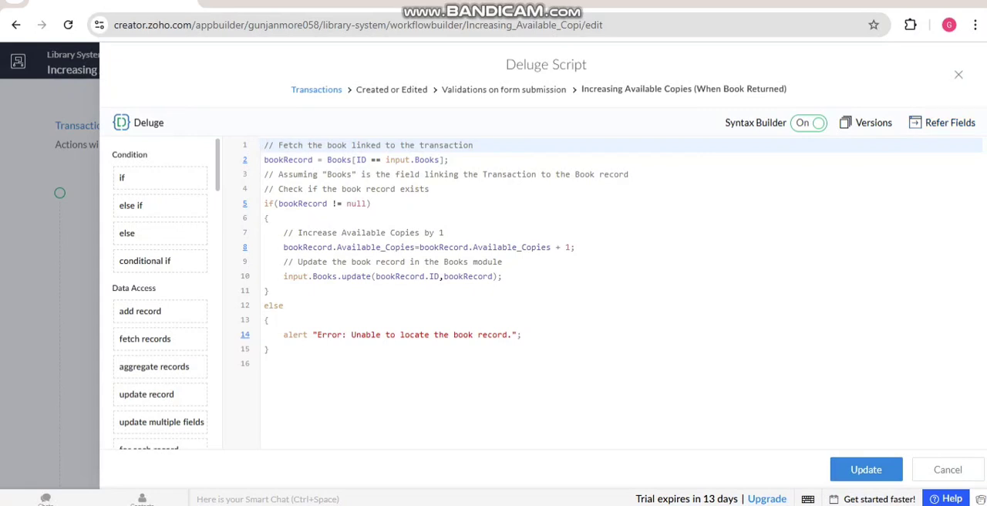
{"action": "left_click", "coordinate": [959, 75]}
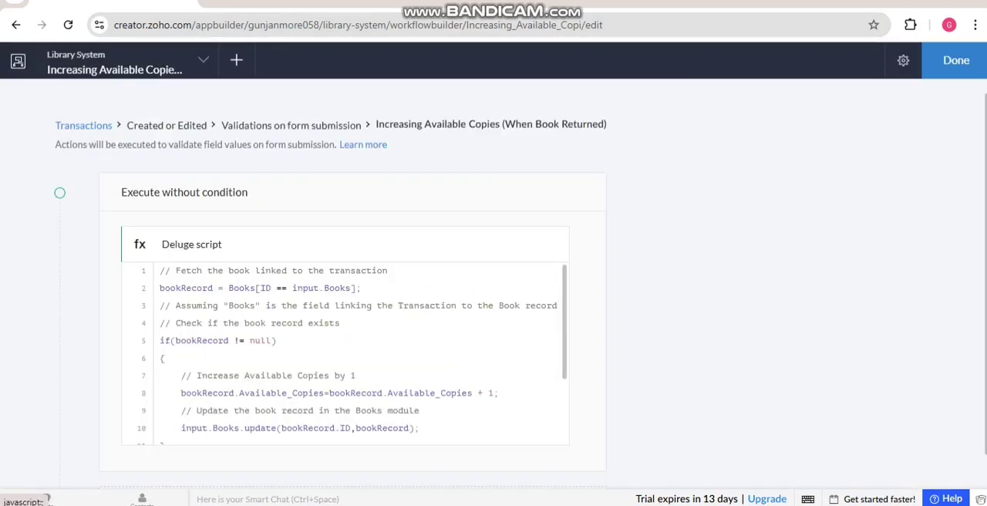
{"action": "left_click", "coordinate": [955, 61]}
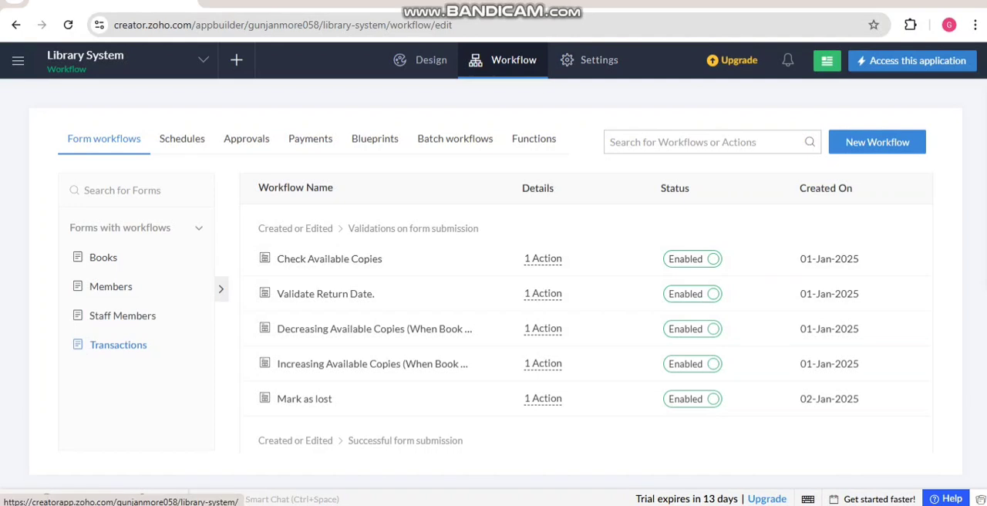
Step: Access the live Library System application and view the Members section's Top Members Report
{"action": "left_click", "coordinate": [912, 61]}
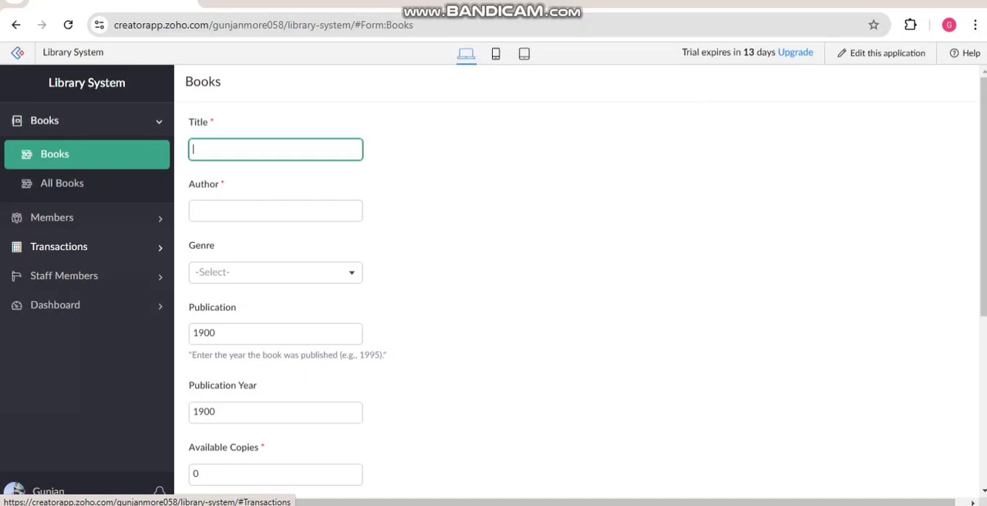
{"action": "left_click", "coordinate": [52, 217]}
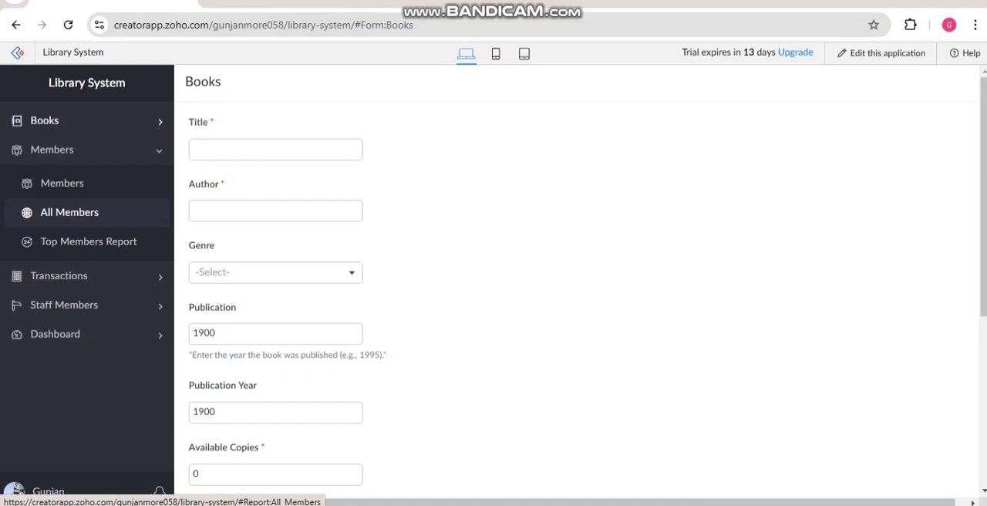
{"action": "left_click", "coordinate": [89, 241]}
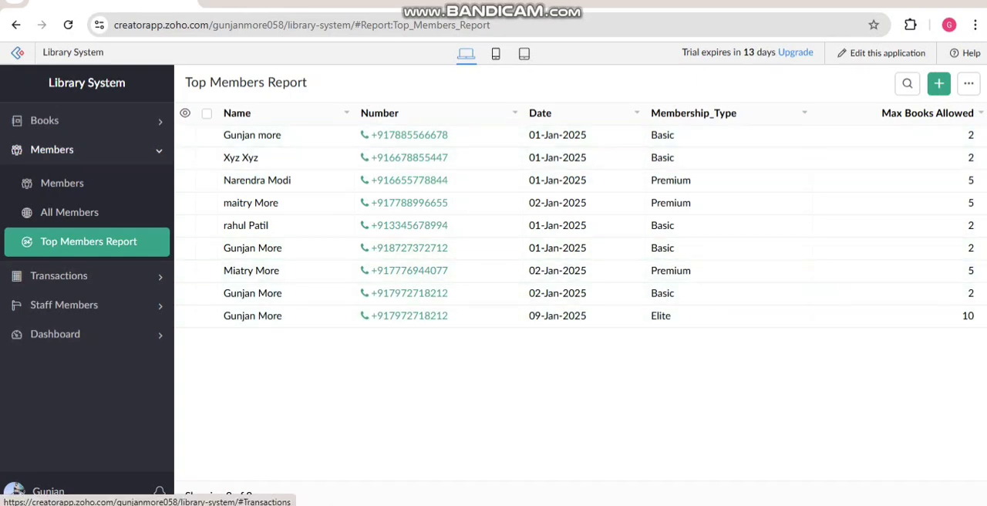
Step: Review the Transactions section's Overdue Books Report, Top Members Report and "activities of members" report in turn
{"action": "left_click", "coordinate": [59, 275]}
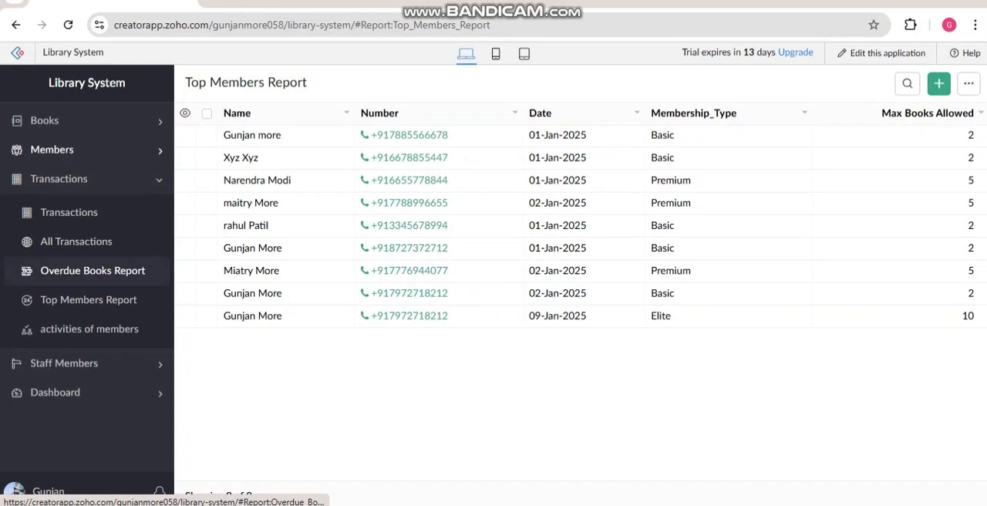
{"action": "left_click", "coordinate": [93, 271]}
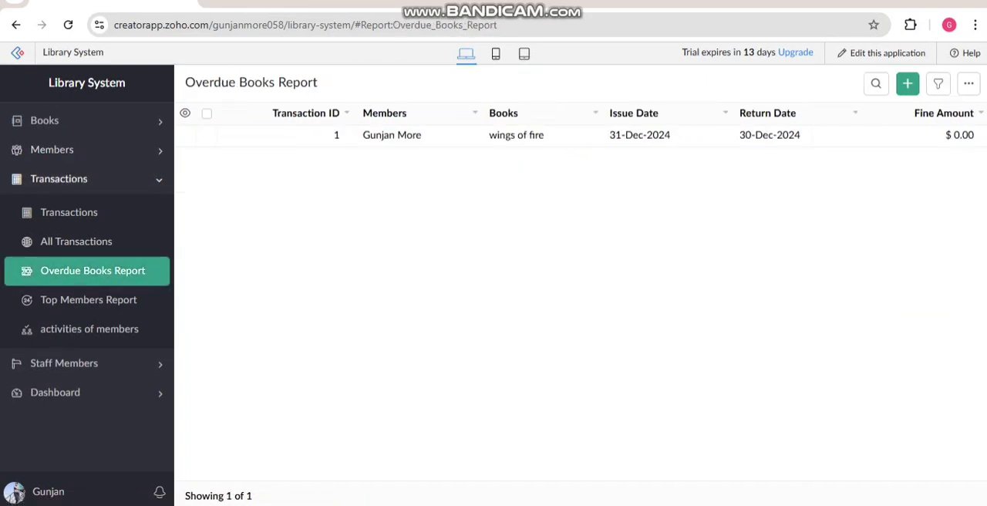
{"action": "left_click", "coordinate": [89, 300]}
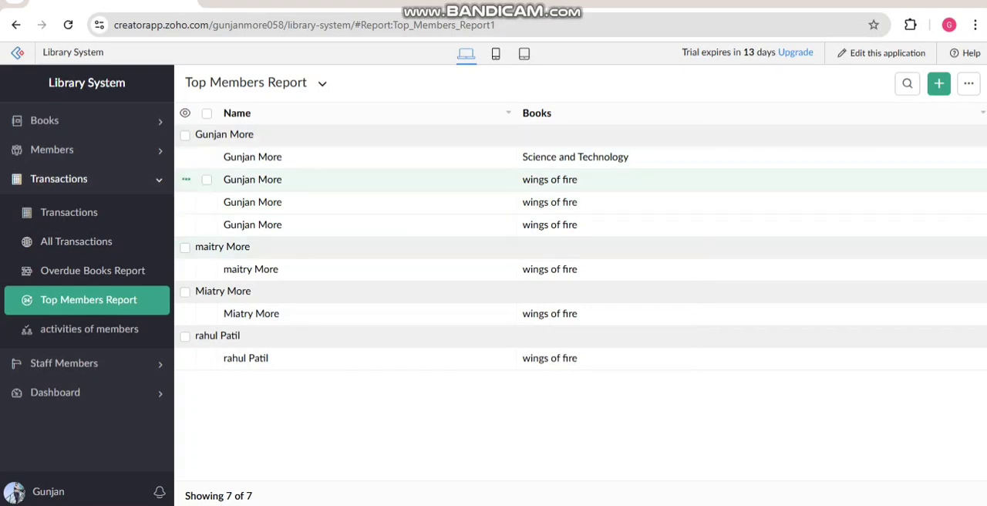
{"action": "left_click", "coordinate": [89, 328]}
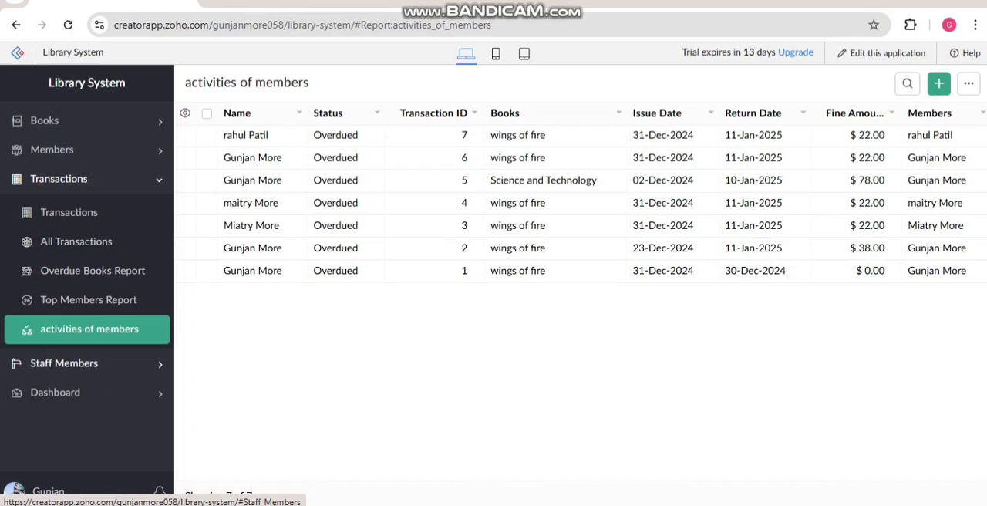
Step: Examine the first Dashboard page, including its genre pie chart of available copies and the "activities of members" table
{"action": "left_click", "coordinate": [55, 392]}
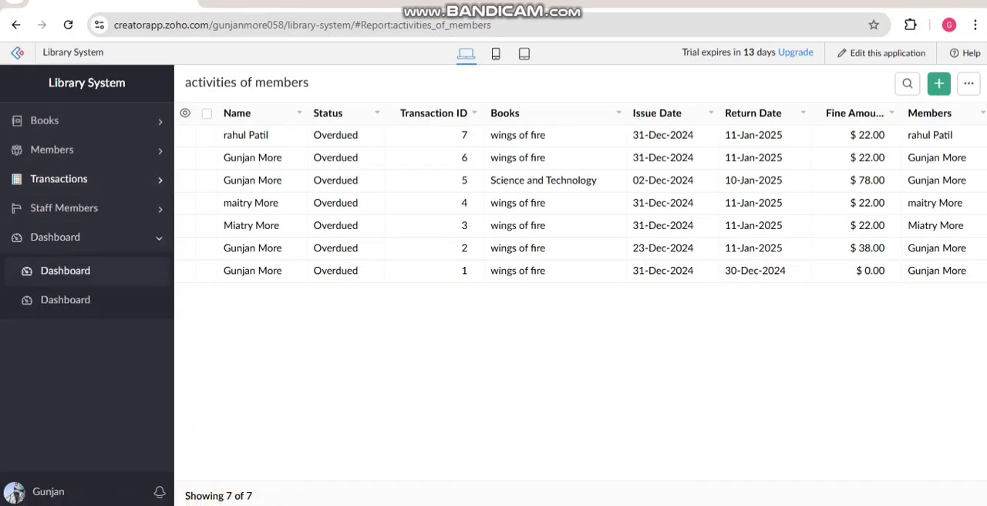
{"action": "left_click", "coordinate": [65, 271]}
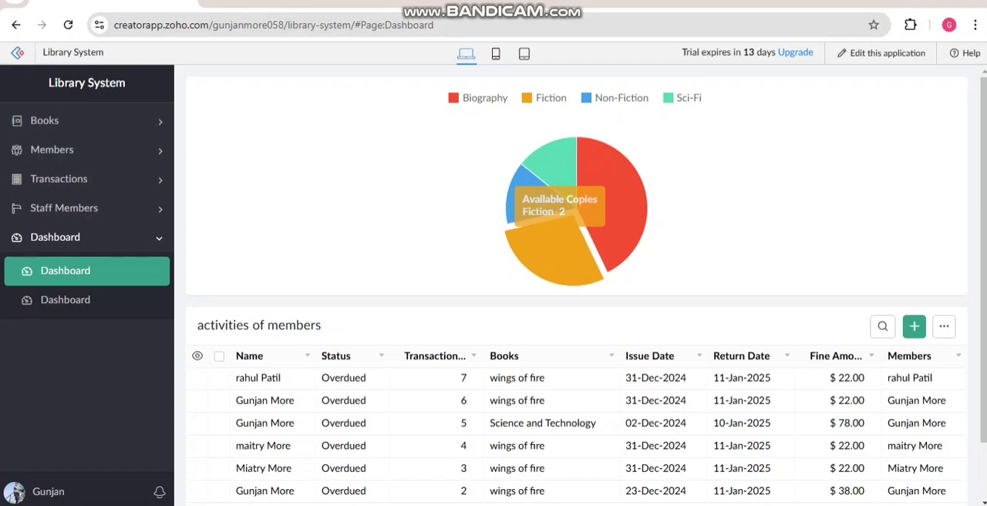
{"action": "scroll", "coordinate": [586, 288], "scroll_direction": "down", "scroll_amount": 2}
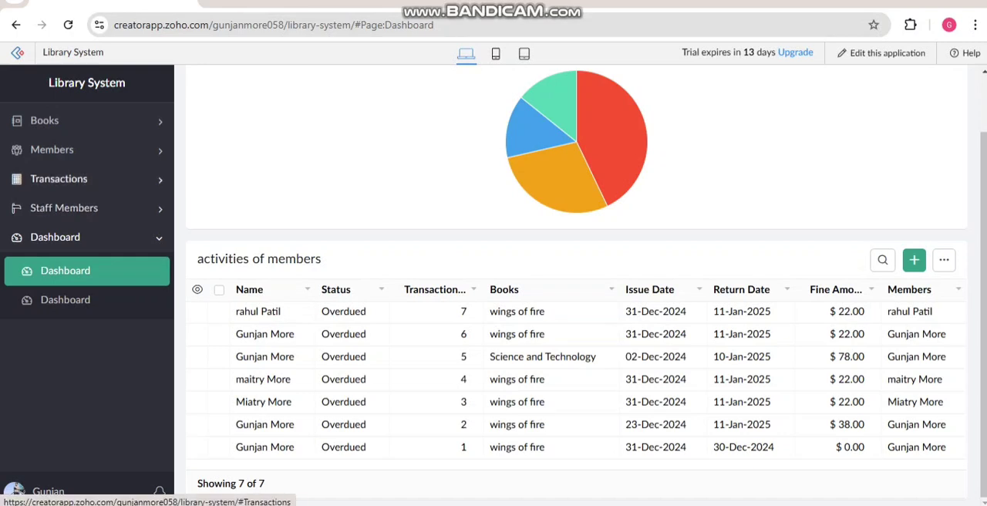
{"action": "left_click", "coordinate": [59, 178]}
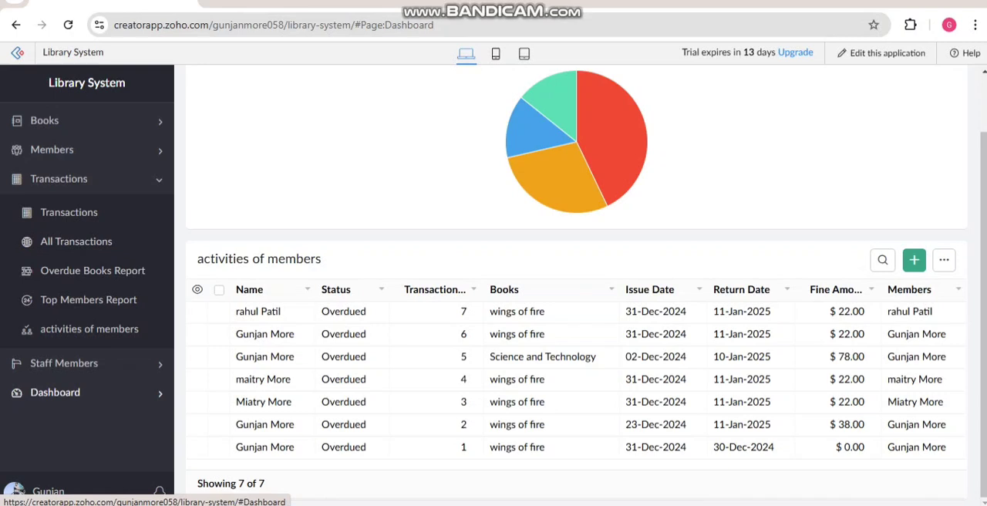
{"action": "left_click", "coordinate": [55, 391]}
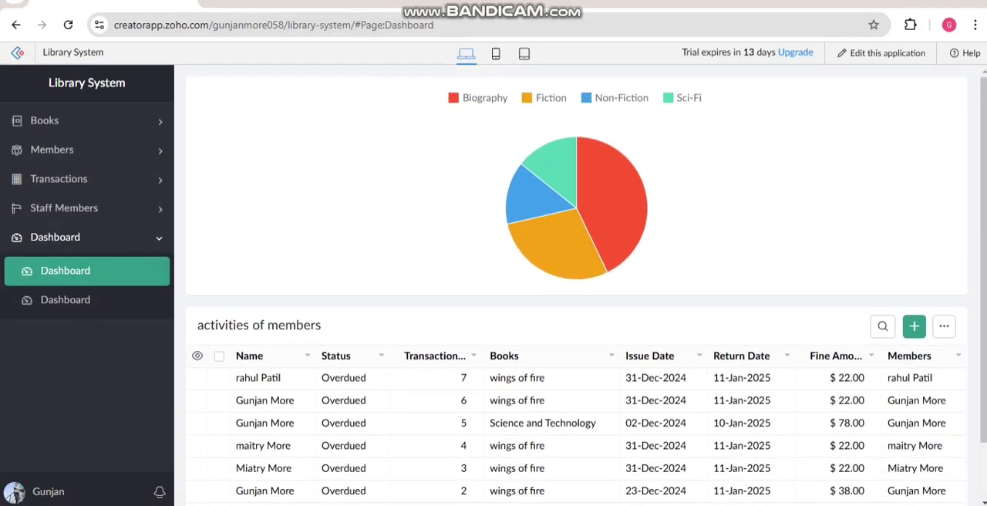